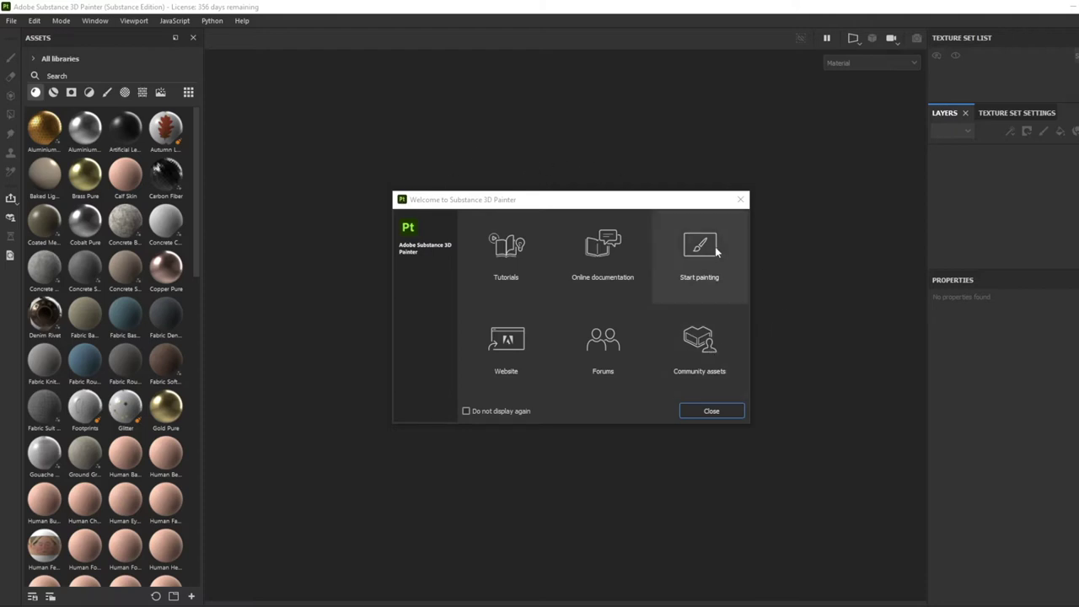
Step: Close the Welcome dialog with Start painting to load the MeetMat sample project
{"action": "left_click", "coordinate": [688, 252]}
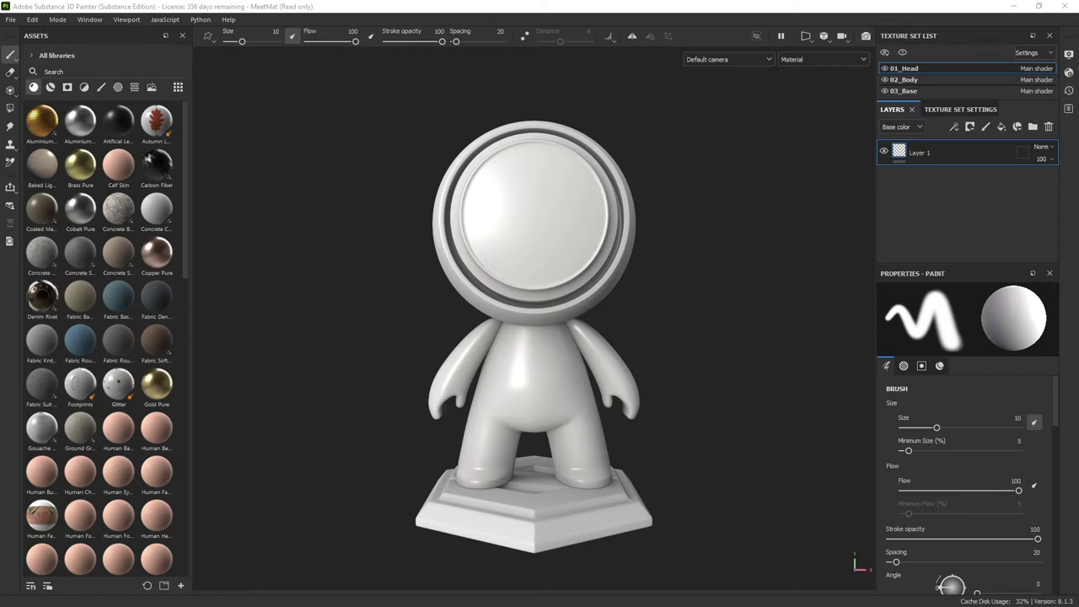
Step: Create a new project from the ASM - PBR Metallic Roughness template at 2048, importing the export nurb mesh
{"action": "left_click", "coordinate": [9, 18]}
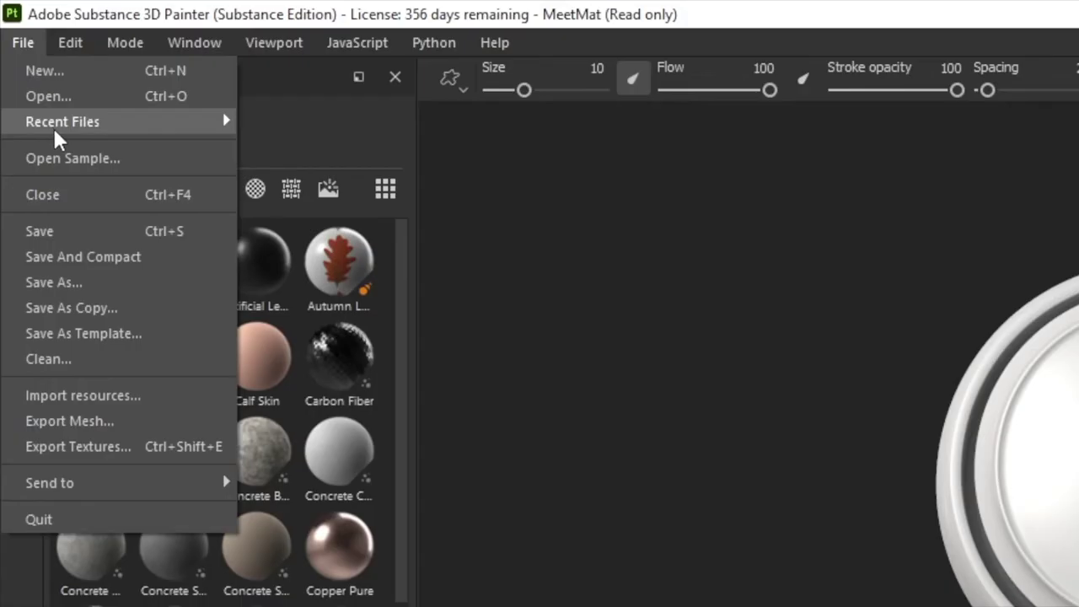
{"action": "left_click", "coordinate": [24, 32]}
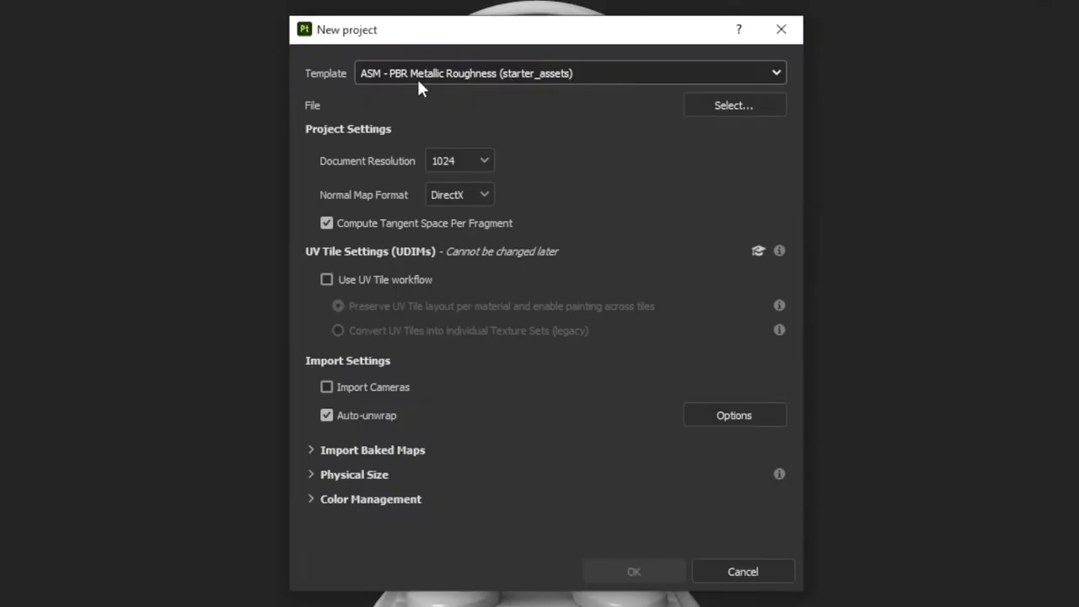
{"action": "left_click", "coordinate": [570, 73]}
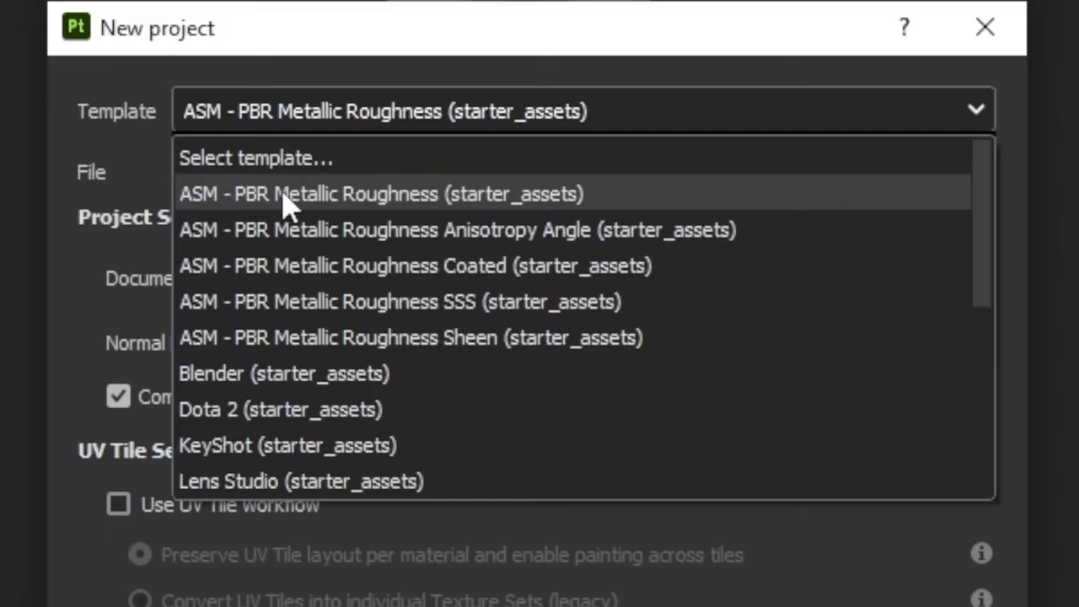
{"action": "left_click", "coordinate": [447, 196]}
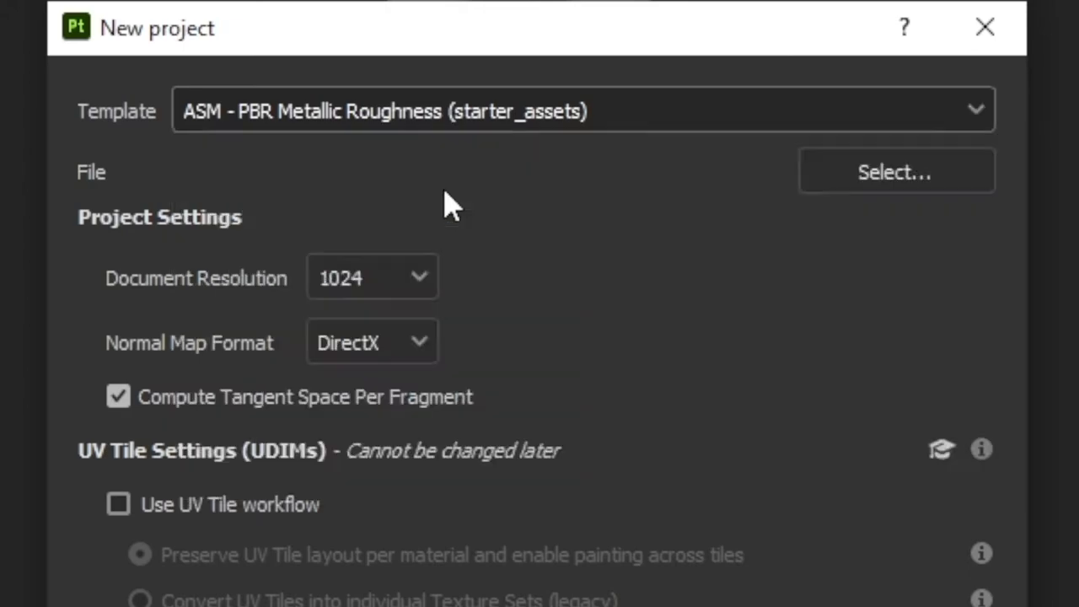
{"action": "left_click", "coordinate": [362, 277]}
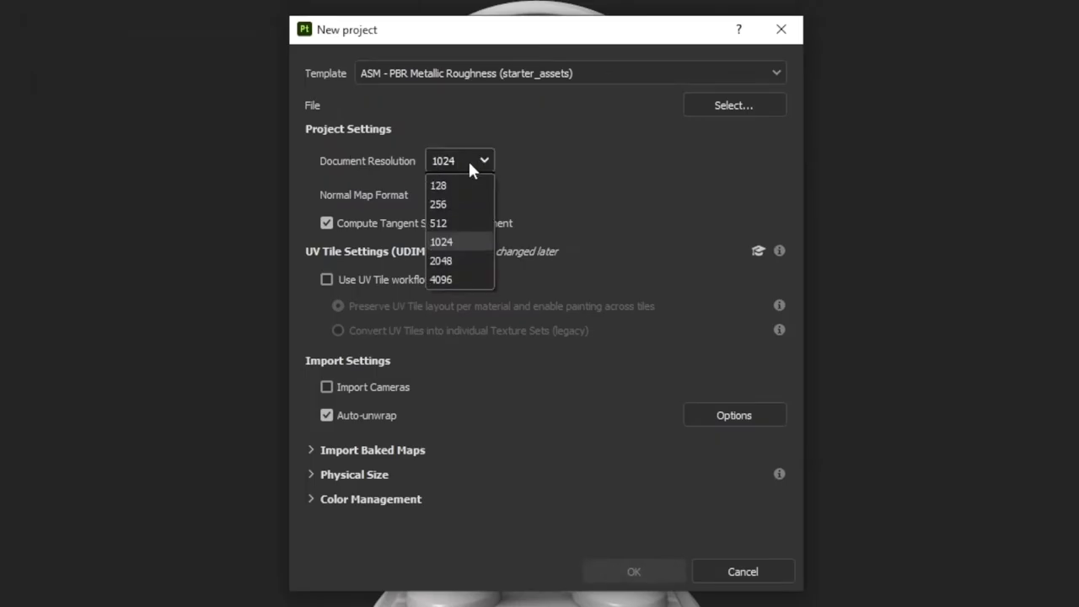
{"action": "left_click", "coordinate": [445, 260]}
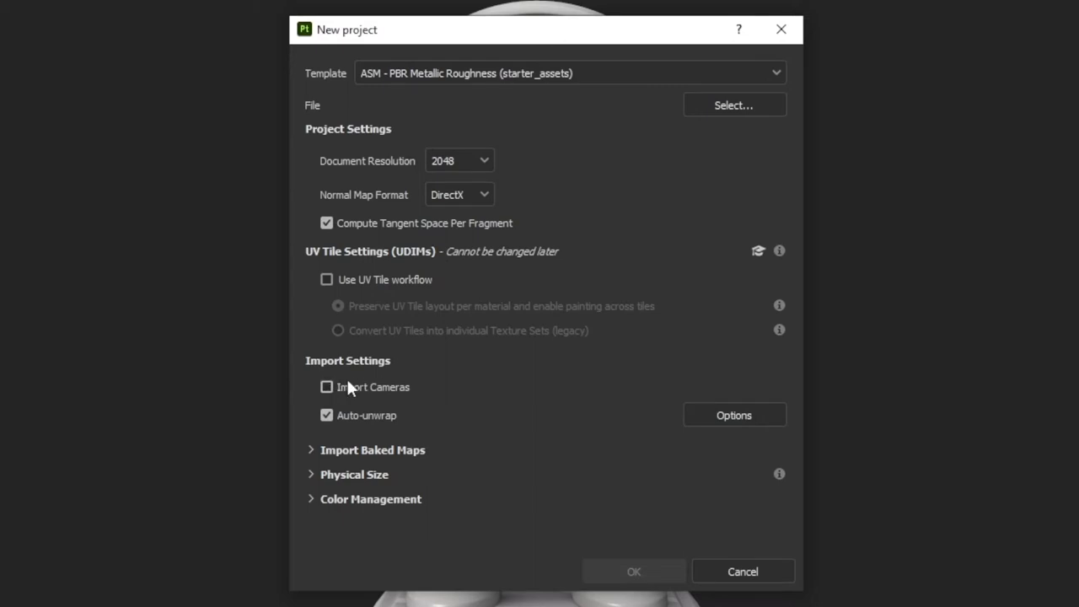
{"action": "left_click", "coordinate": [717, 99]}
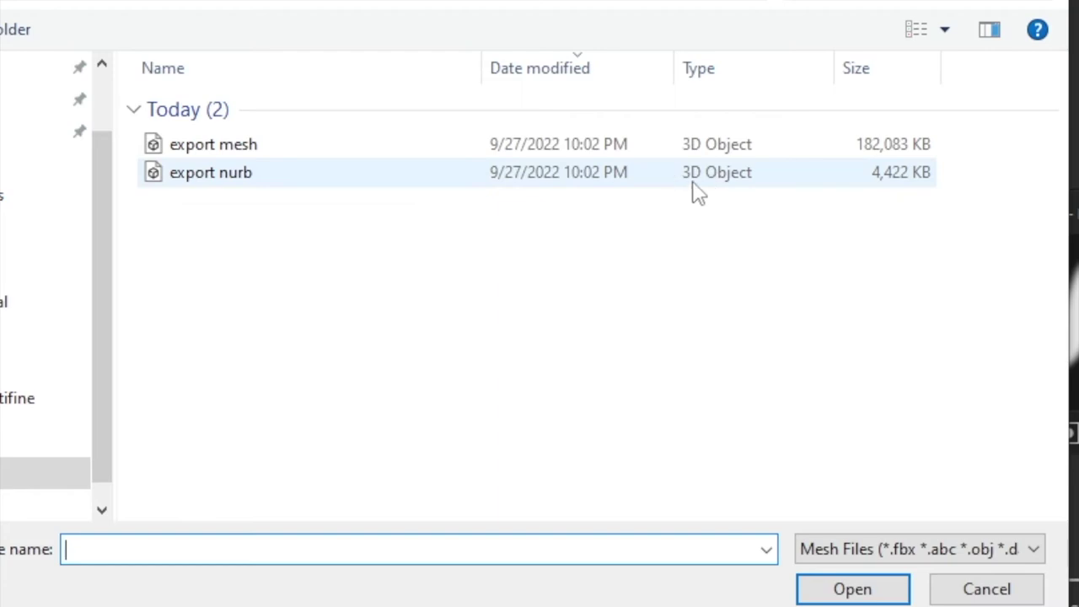
{"action": "left_click", "coordinate": [307, 175]}
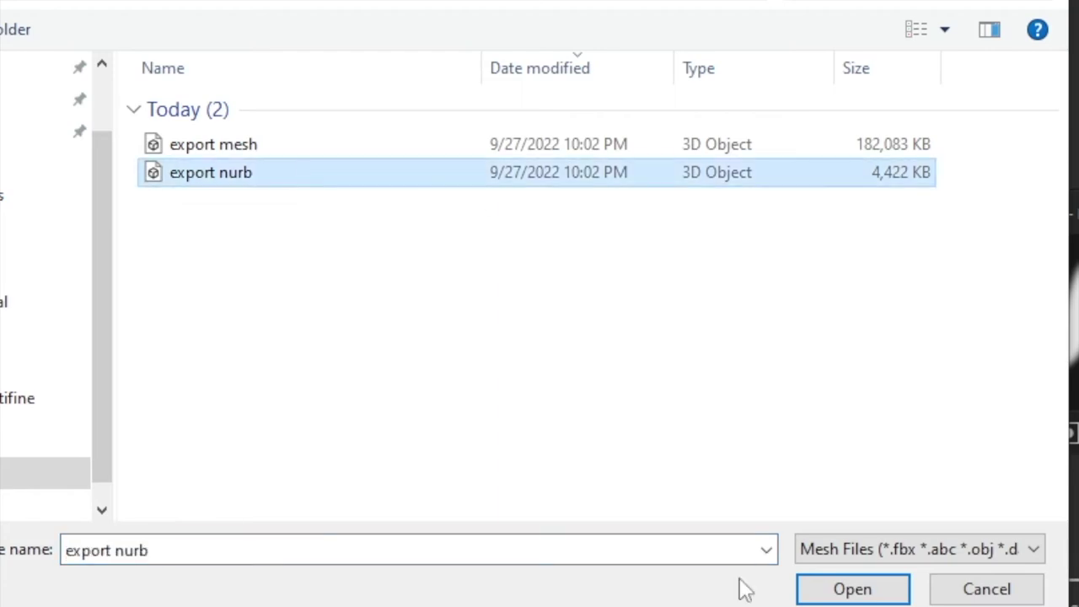
{"action": "left_click", "coordinate": [852, 589]}
{"action": "left_click", "coordinate": [579, 553]}
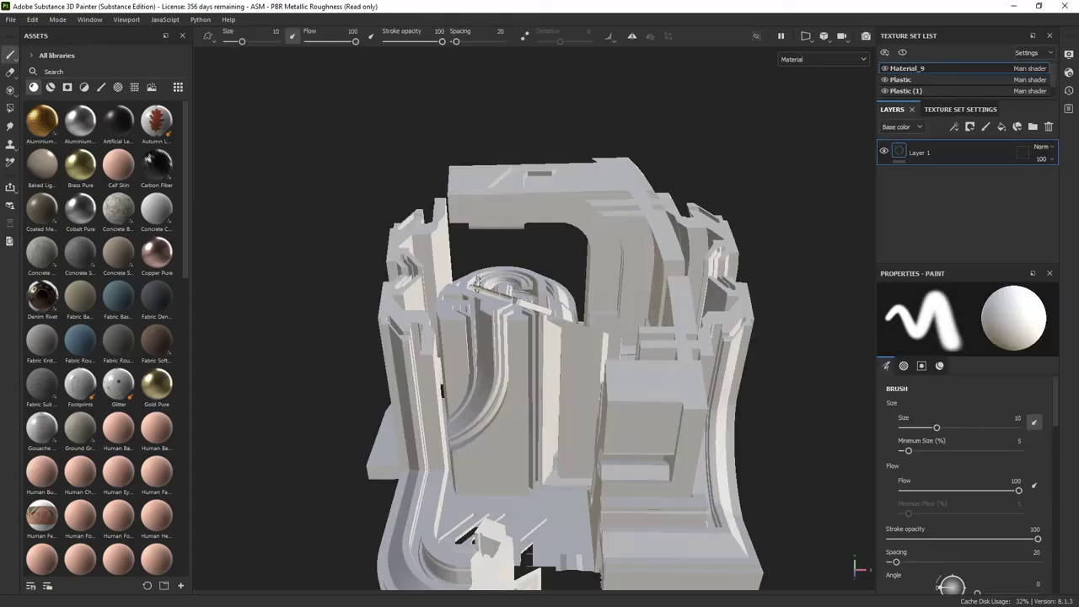
{"action": "scroll", "coordinate": [339, 296], "scroll_direction": "down", "scroll_amount": 3}
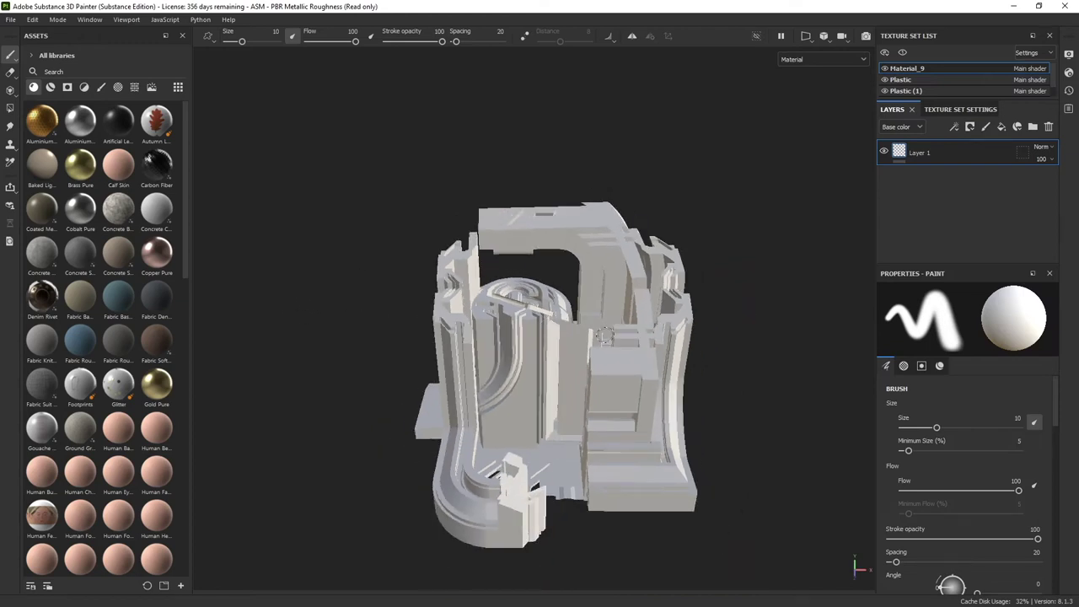
{"action": "left_click_drag", "start_coordinate": [529, 282], "coordinate": [589, 279], "text": "alt"}
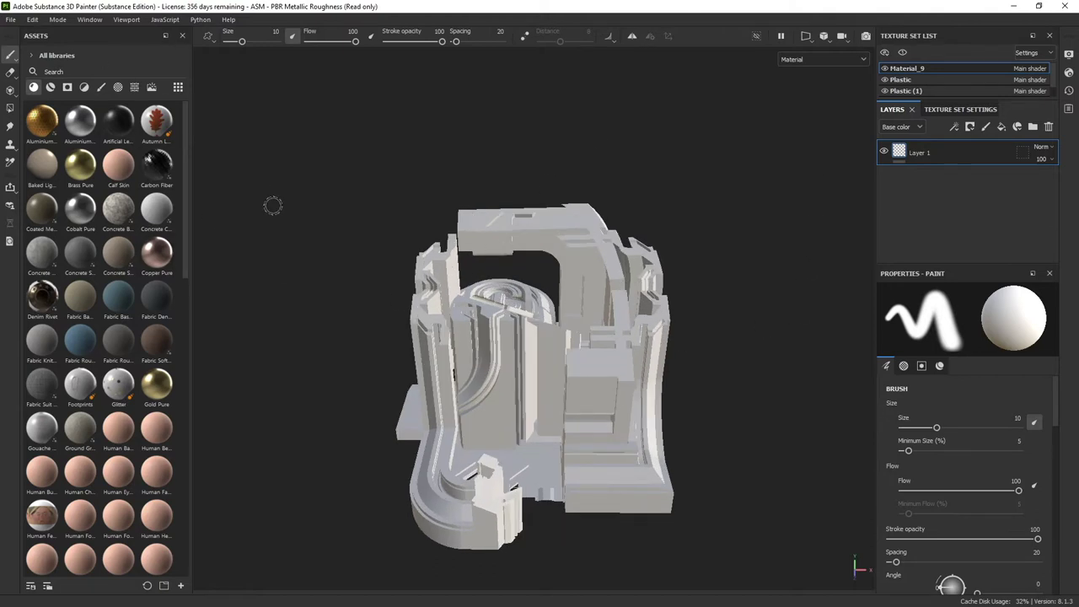
{"action": "left_click_drag", "start_coordinate": [121, 32], "coordinate": [413, 581]}
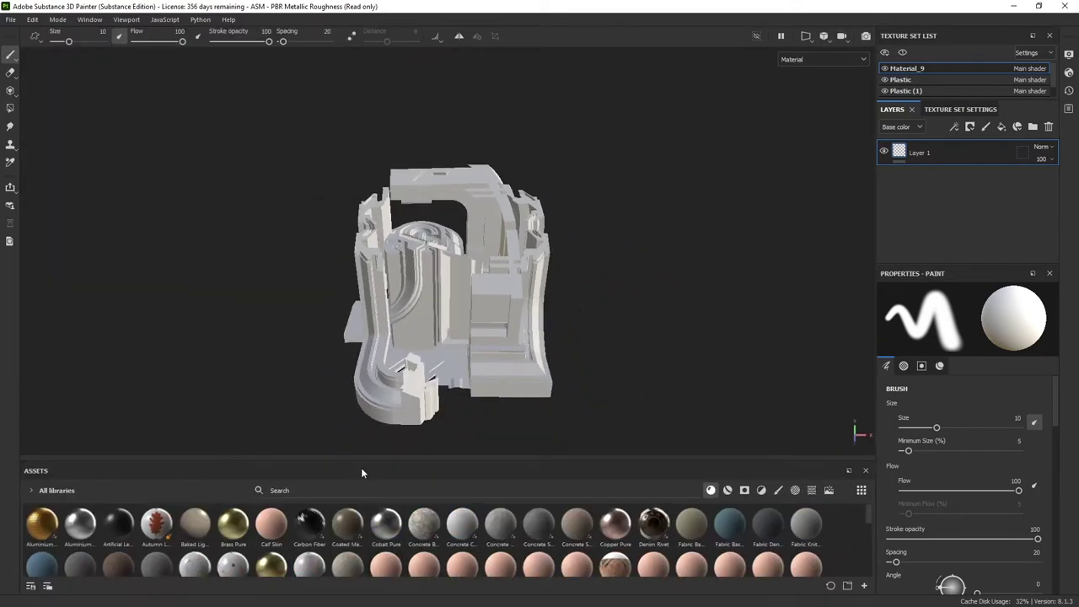
{"action": "left_click_drag", "start_coordinate": [361, 470], "coordinate": [33, 190]}
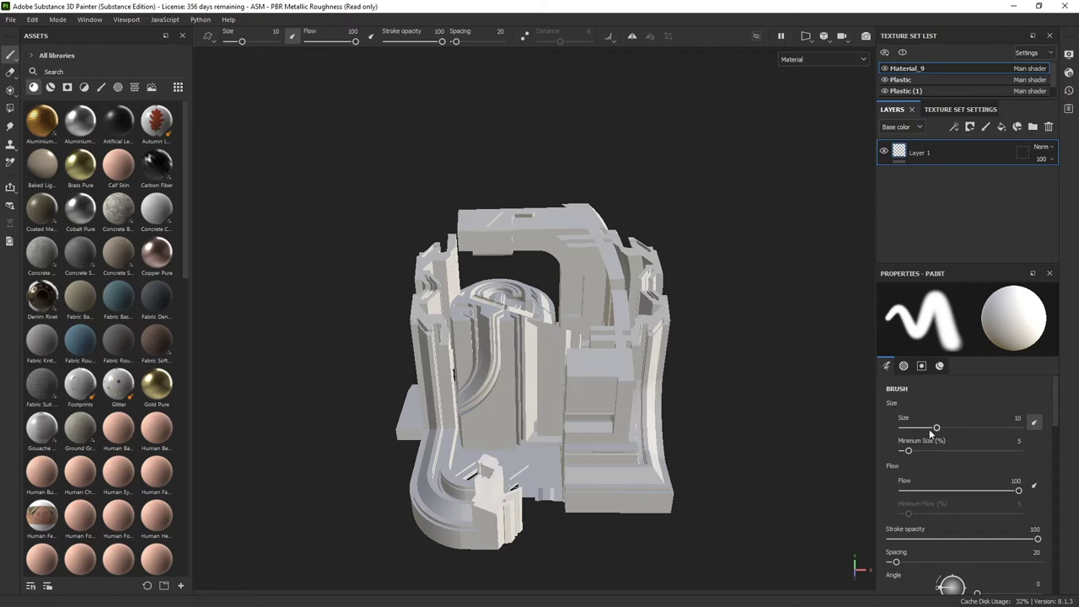
{"action": "scroll", "coordinate": [930, 442], "scroll_direction": "down", "scroll_amount": 1}
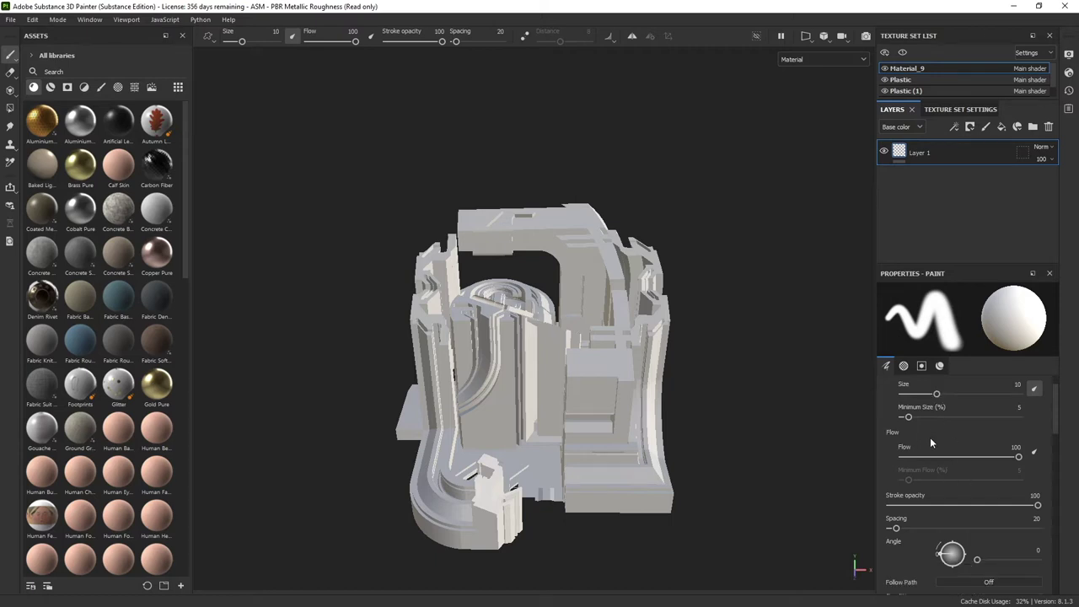
{"action": "left_click", "coordinate": [90, 18]}
{"action": "mouse_move", "coordinate": [133, 34]}
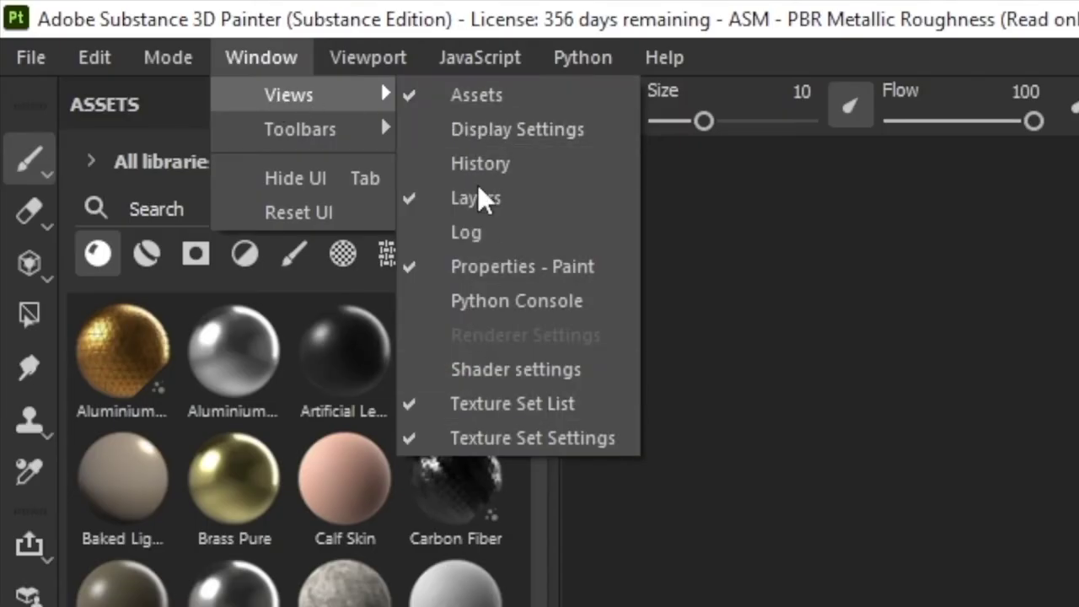
Step: Dock the Display Settings panel on the right and enlarge the texture set list
{"action": "left_click", "coordinate": [498, 130]}
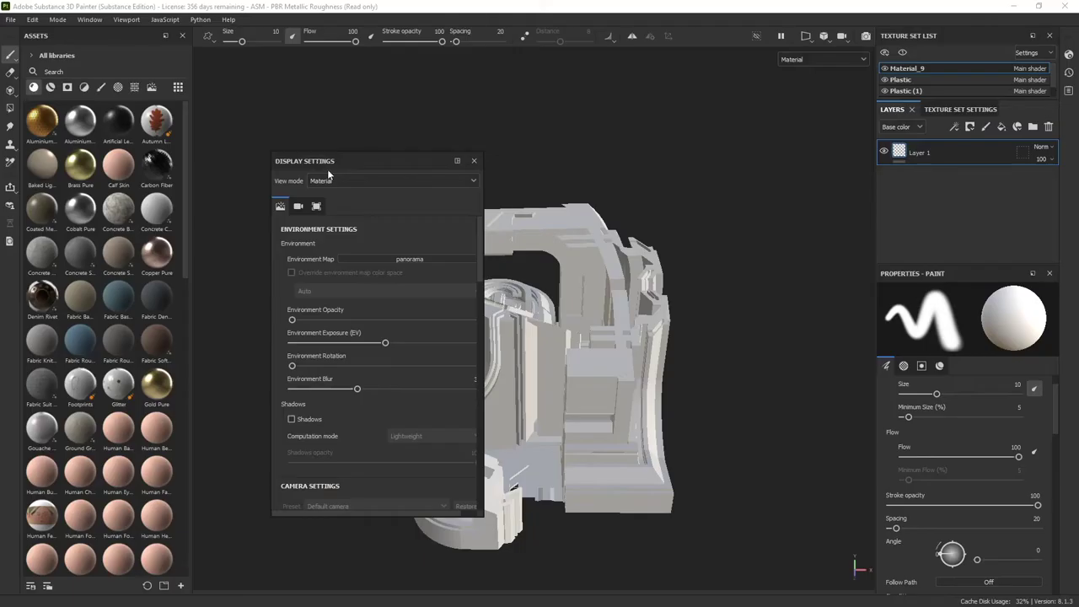
{"action": "mouse_move", "coordinate": [356, 162]}
{"action": "left_mouse_down"}
{"action": "mouse_move", "coordinate": [876, 301]}
{"action": "mouse_move", "coordinate": [969, 211]}
{"action": "mouse_move", "coordinate": [963, 267]}
{"action": "mouse_move", "coordinate": [937, 261]}
{"action": "mouse_move", "coordinate": [946, 547]}
{"action": "mouse_move", "coordinate": [868, 438]}
{"action": "left_mouse_up"}
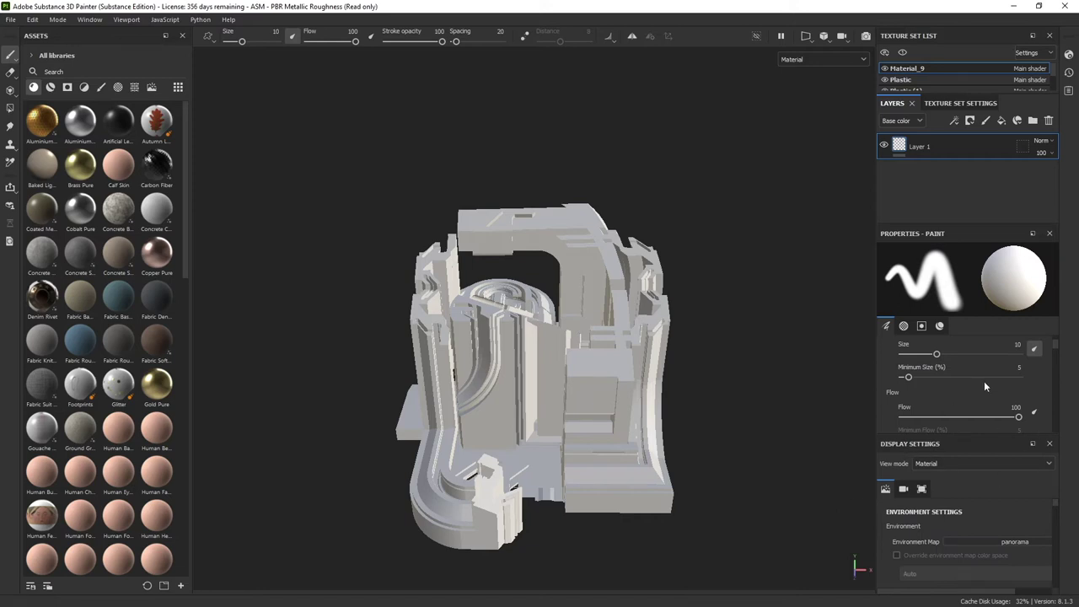
{"action": "left_click_drag", "start_coordinate": [927, 97], "coordinate": [914, 174]}
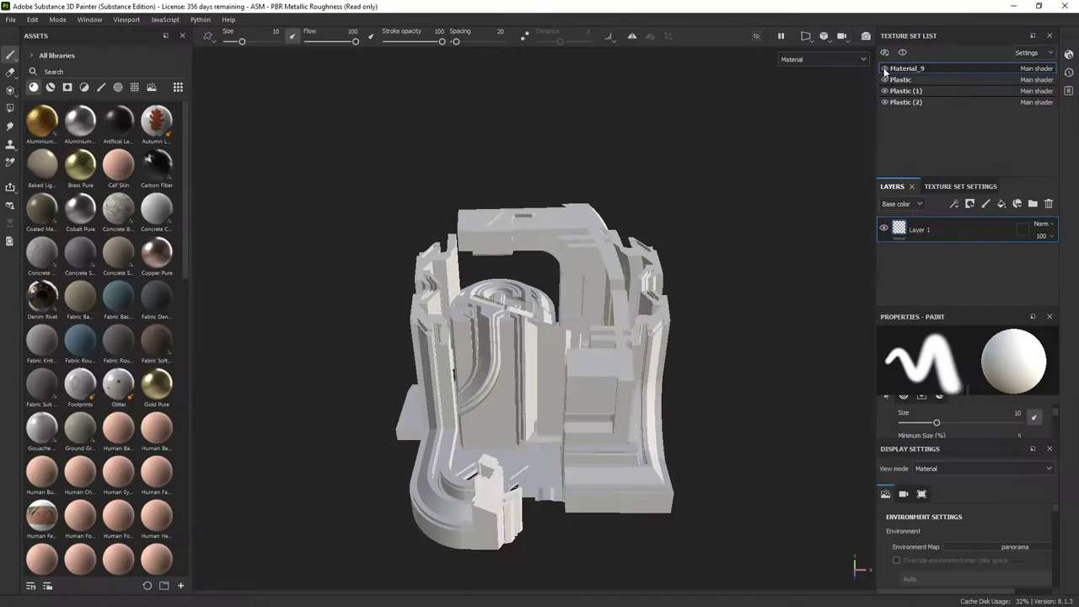
Step: Toggle visibility of Material_9, Plastic and Plastic (1) to see which parts each covers
{"action": "left_click", "coordinate": [714, 40]}
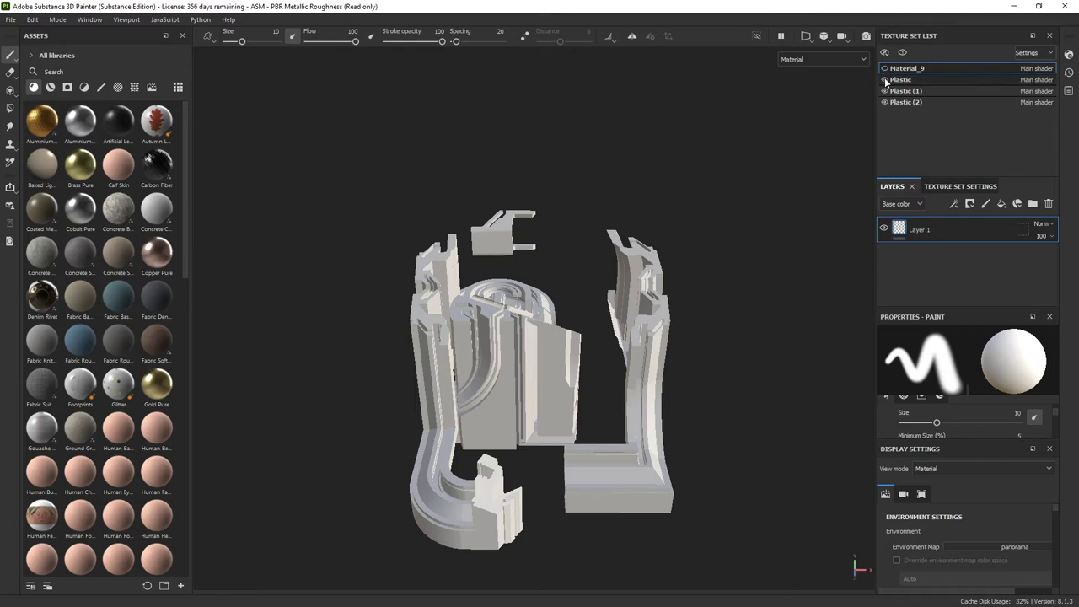
{"action": "left_click", "coordinate": [714, 61]}
{"action": "left_click", "coordinate": [884, 80]}
{"action": "left_click", "coordinate": [884, 91]}
{"action": "left_click", "coordinate": [884, 91]}
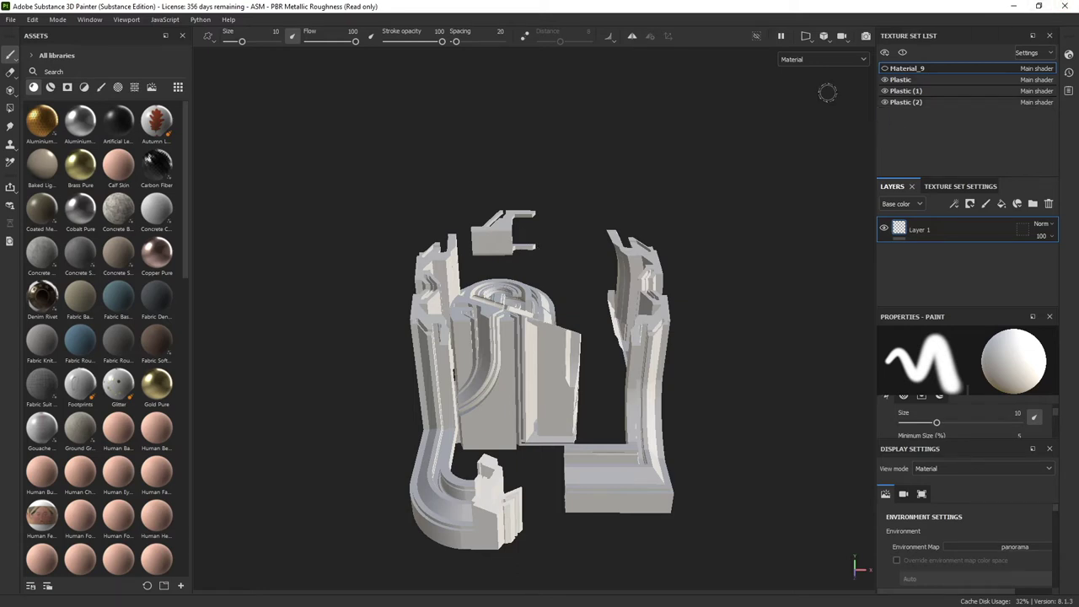
{"action": "left_click", "coordinate": [884, 68]}
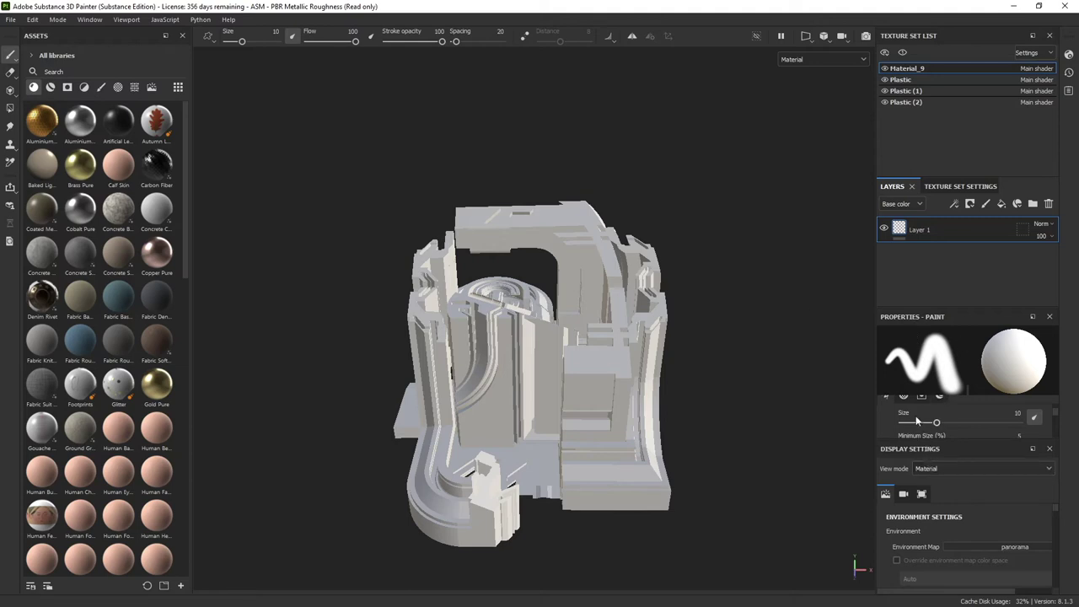
Step: Enlarge the brush settings area and dock Display Settings beside Properties - Paint
{"action": "scroll", "coordinate": [916, 419], "scroll_direction": "up", "scroll_amount": 1}
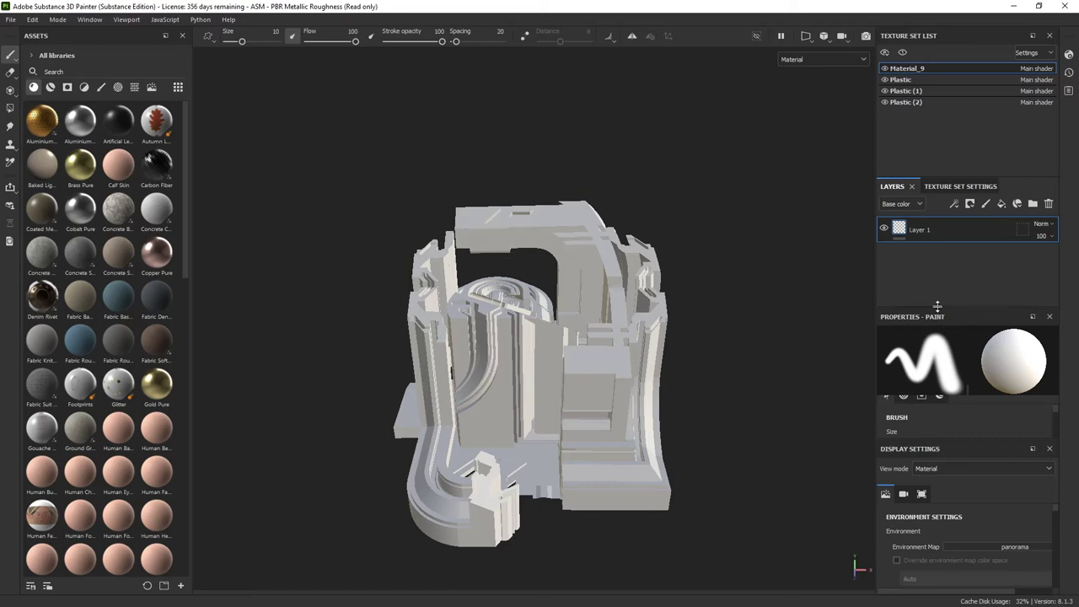
{"action": "mouse_move", "coordinate": [938, 306]}
{"action": "left_mouse_down"}
{"action": "mouse_move", "coordinate": [944, 182]}
{"action": "mouse_move", "coordinate": [942, 239]}
{"action": "left_mouse_up"}
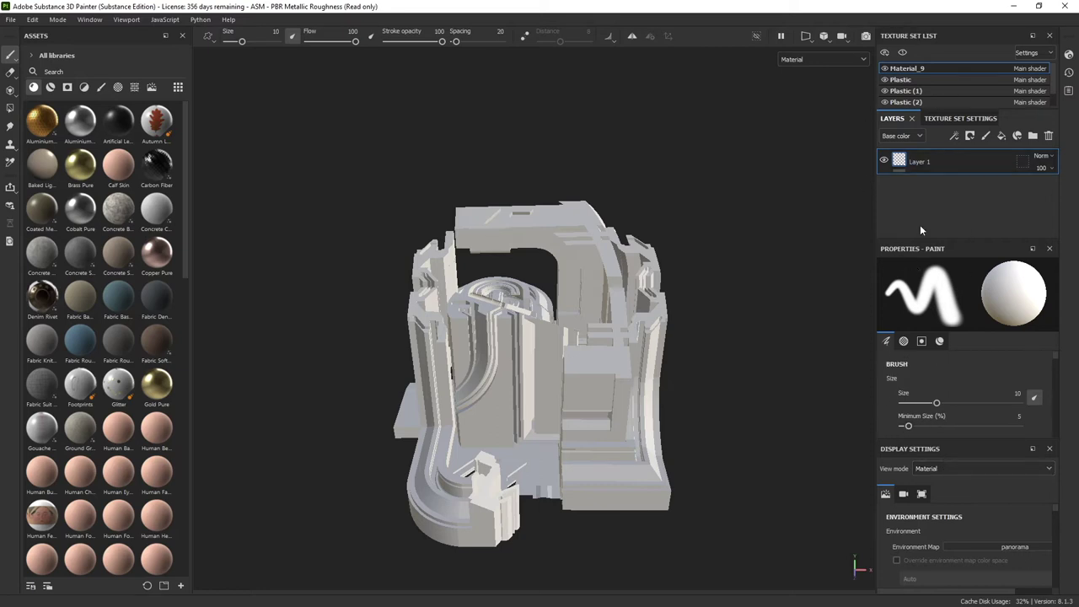
{"action": "mouse_move", "coordinate": [937, 451]}
{"action": "left_mouse_down"}
{"action": "mouse_move", "coordinate": [933, 329]}
{"action": "mouse_move", "coordinate": [924, 331]}
{"action": "left_mouse_up"}
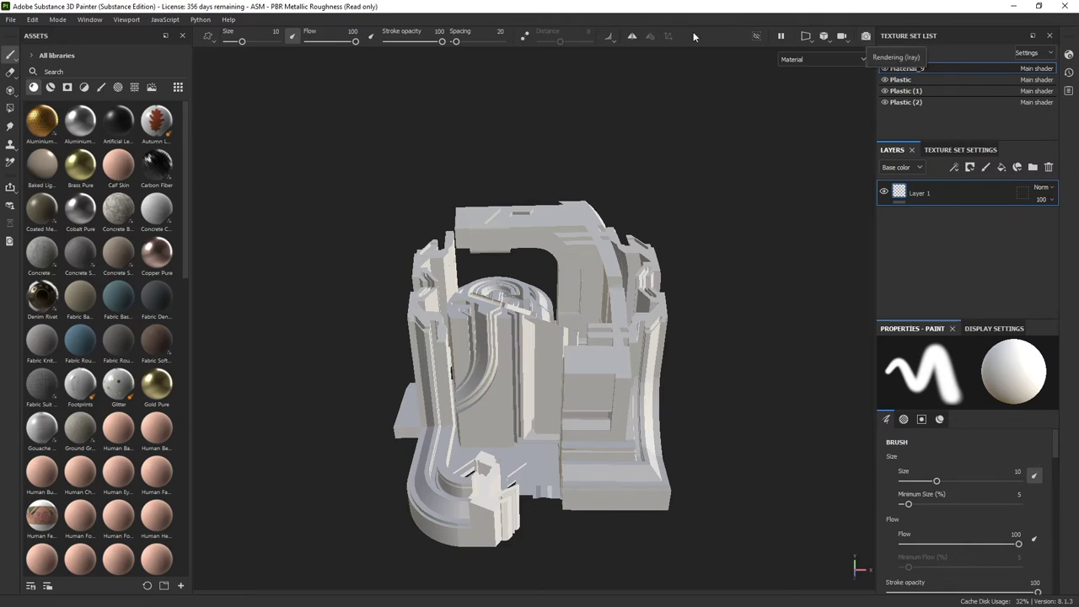
{"action": "left_click", "coordinate": [120, 21]}
{"action": "mouse_move", "coordinate": [85, 19]}
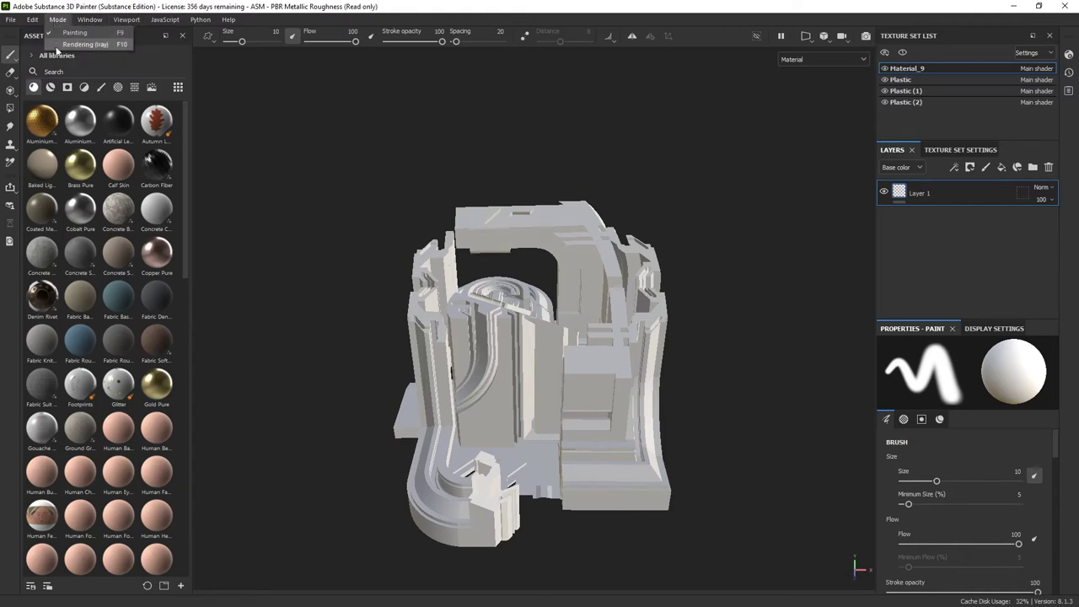
{"action": "left_click", "coordinate": [827, 38]}
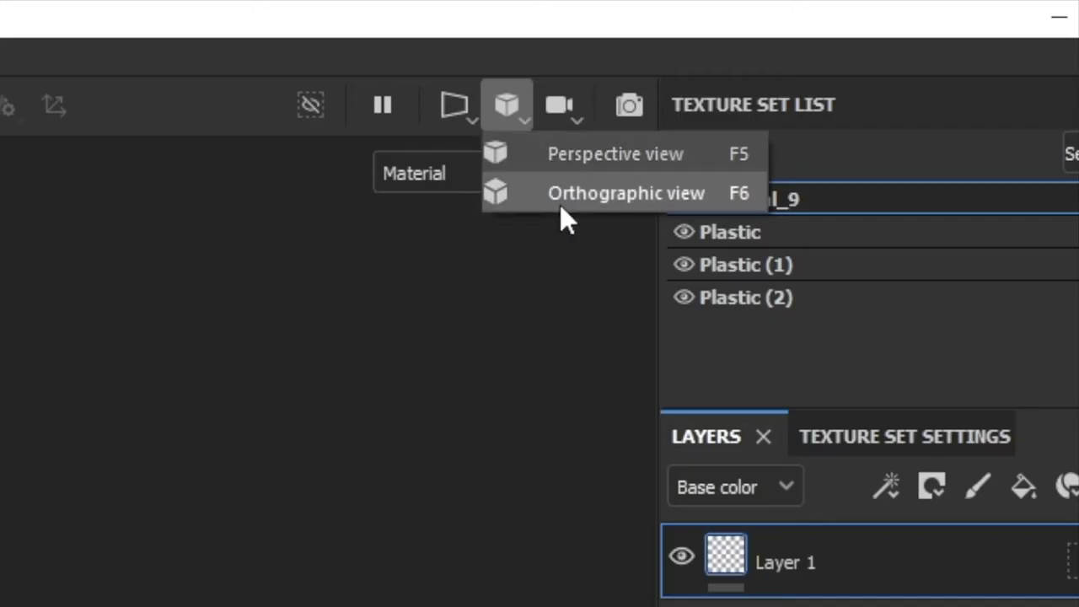
{"action": "left_click", "coordinate": [459, 108]}
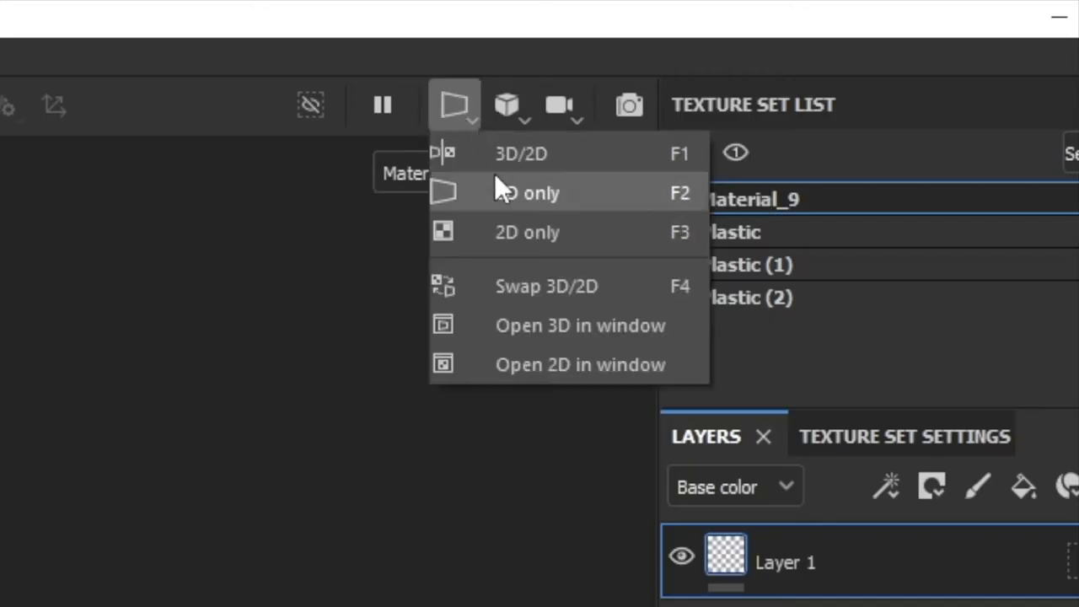
{"action": "left_click", "coordinate": [518, 153]}
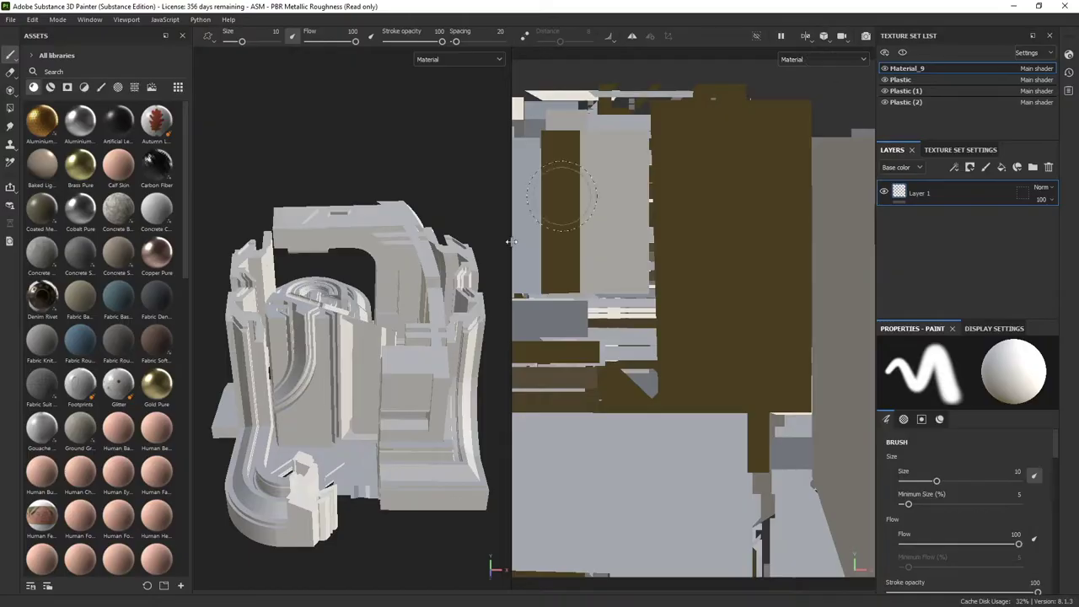
{"action": "scroll", "coordinate": [610, 250], "scroll_direction": "down", "scroll_amount": 5}
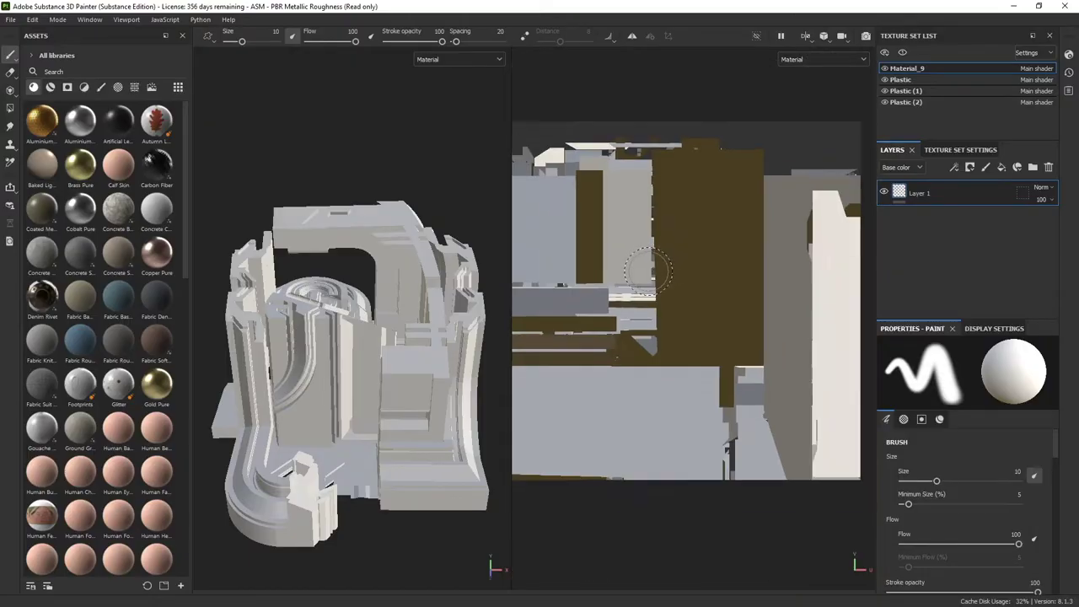
{"action": "left_click", "coordinate": [806, 36]}
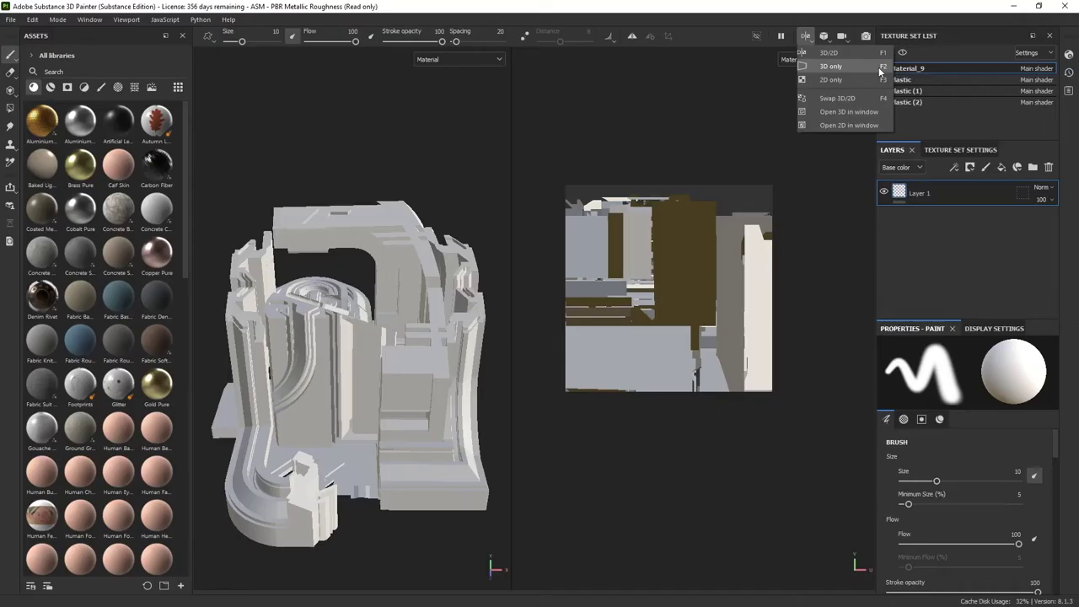
{"action": "left_click", "coordinate": [565, 201]}
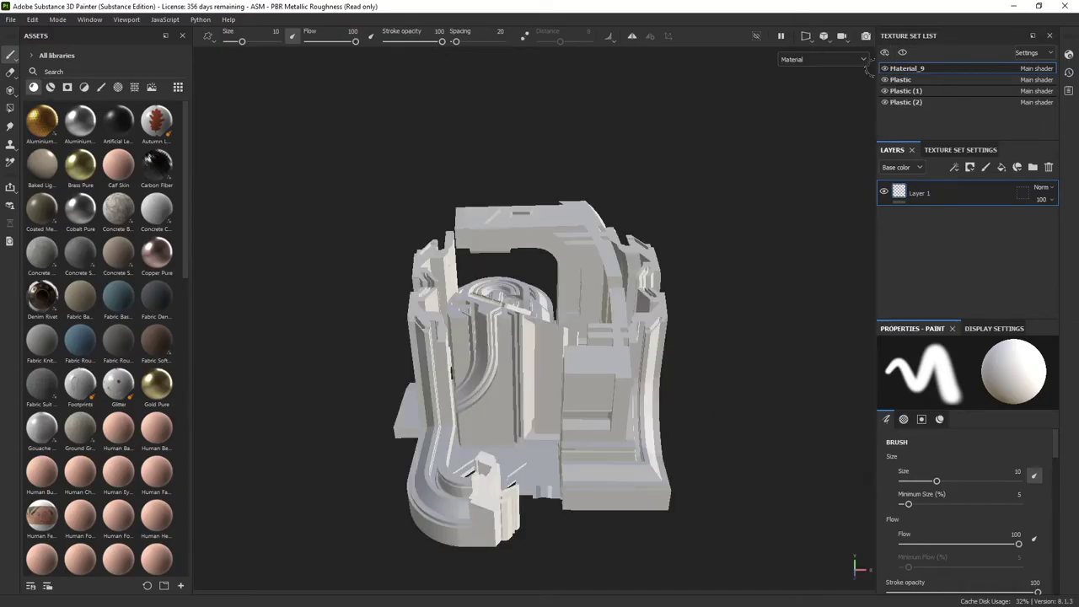
{"action": "key", "text": "F1"}
{"action": "key", "text": "F2"}
{"action": "key", "text": "F3"}
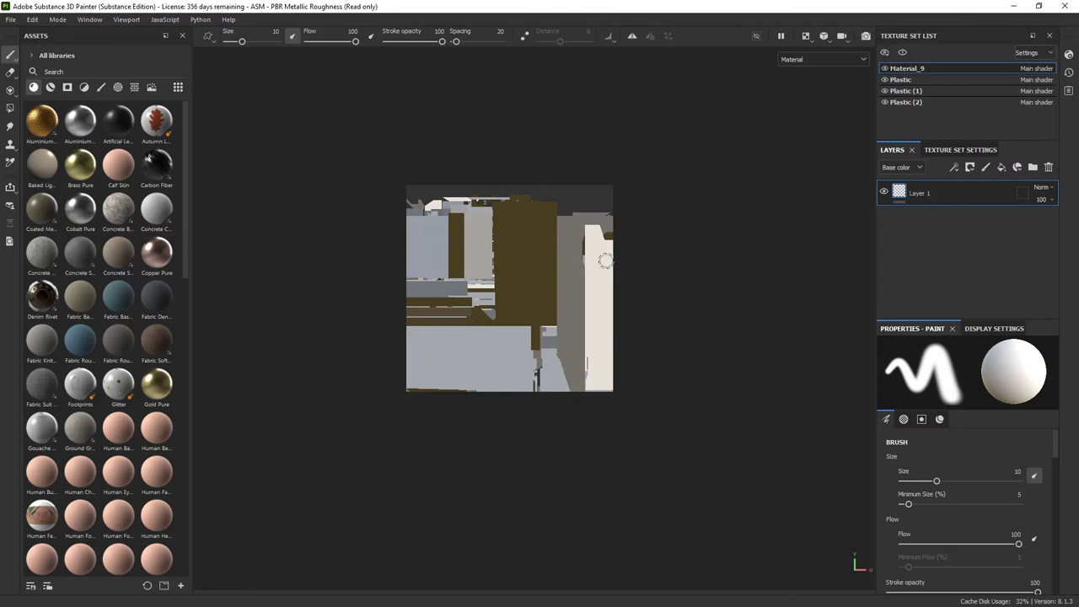
{"action": "key", "text": "F2"}
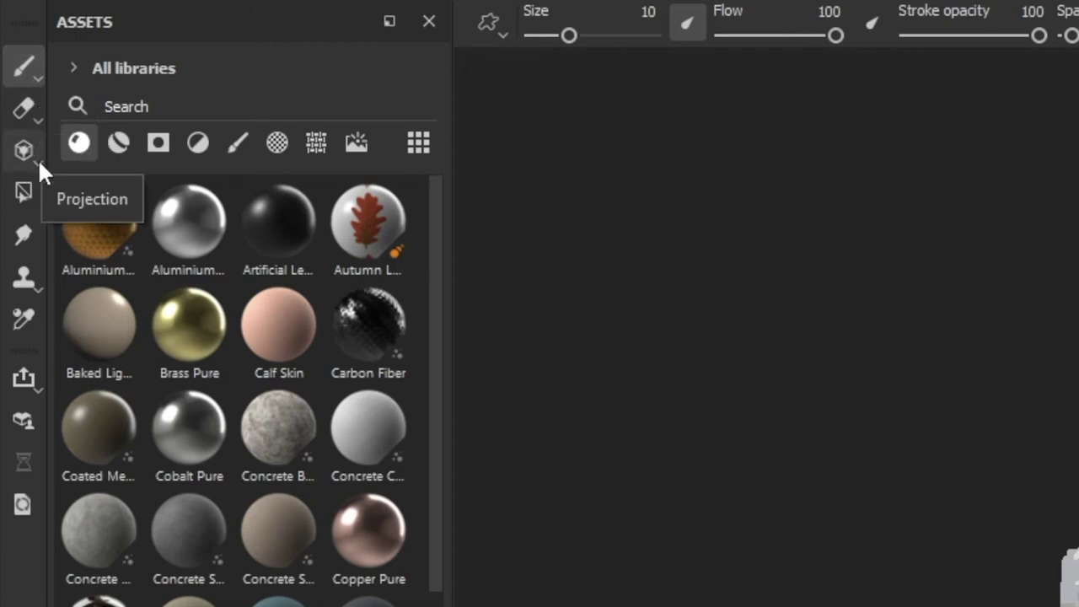
Step: Try the Polygon Fill tool to inspect the mesh wireframe, then return to the paint brush
{"action": "left_click", "coordinate": [26, 191]}
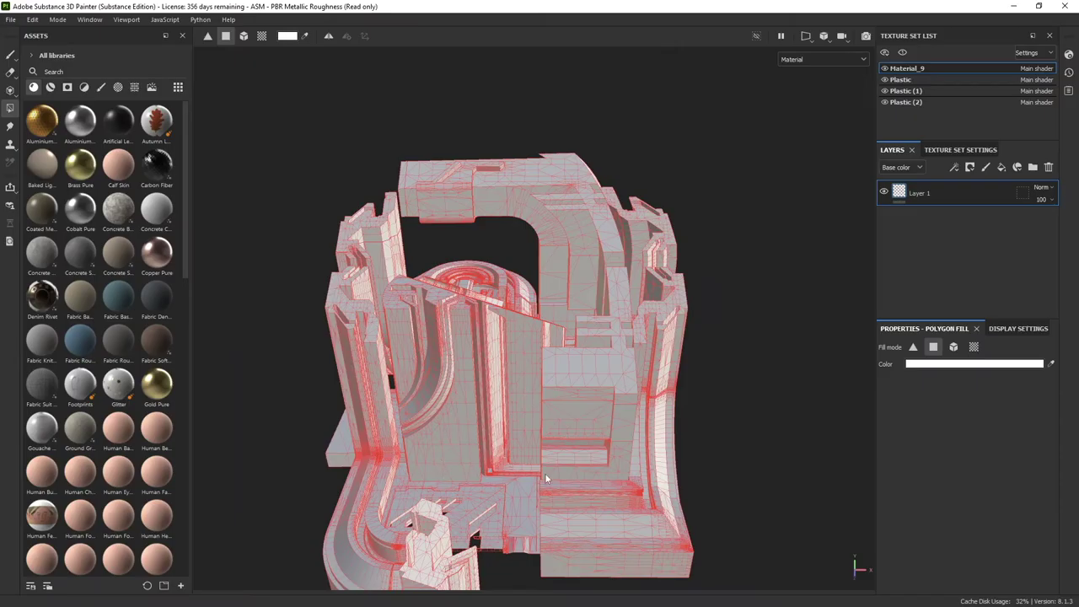
{"action": "scroll", "coordinate": [460, 391], "scroll_direction": "down", "scroll_amount": 3}
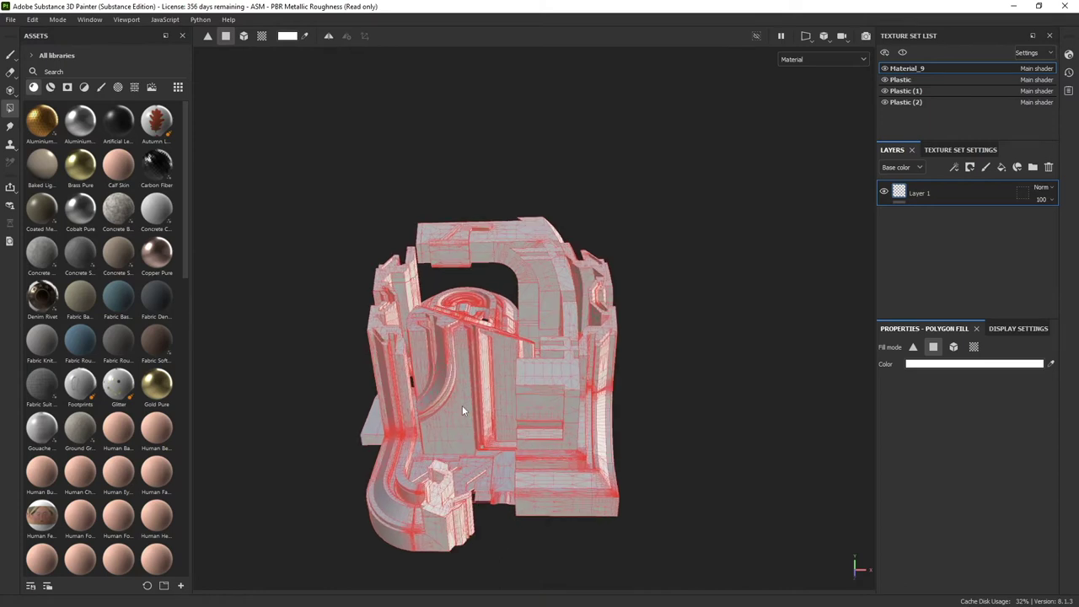
{"action": "left_click_drag", "start_coordinate": [462, 405], "coordinate": [421, 438], "text": "alt"}
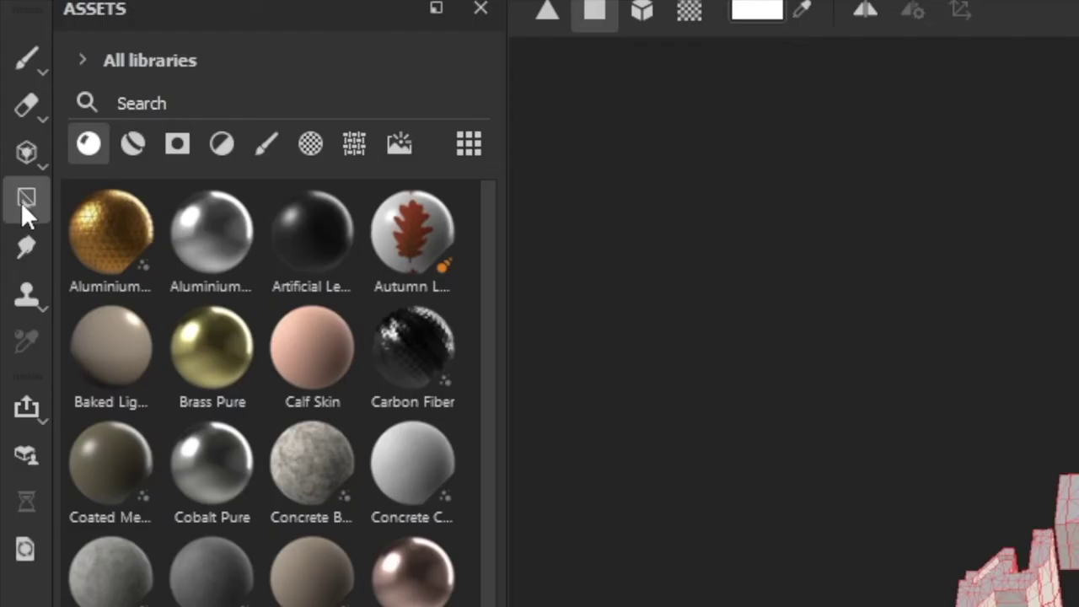
{"action": "left_click", "coordinate": [37, 52]}
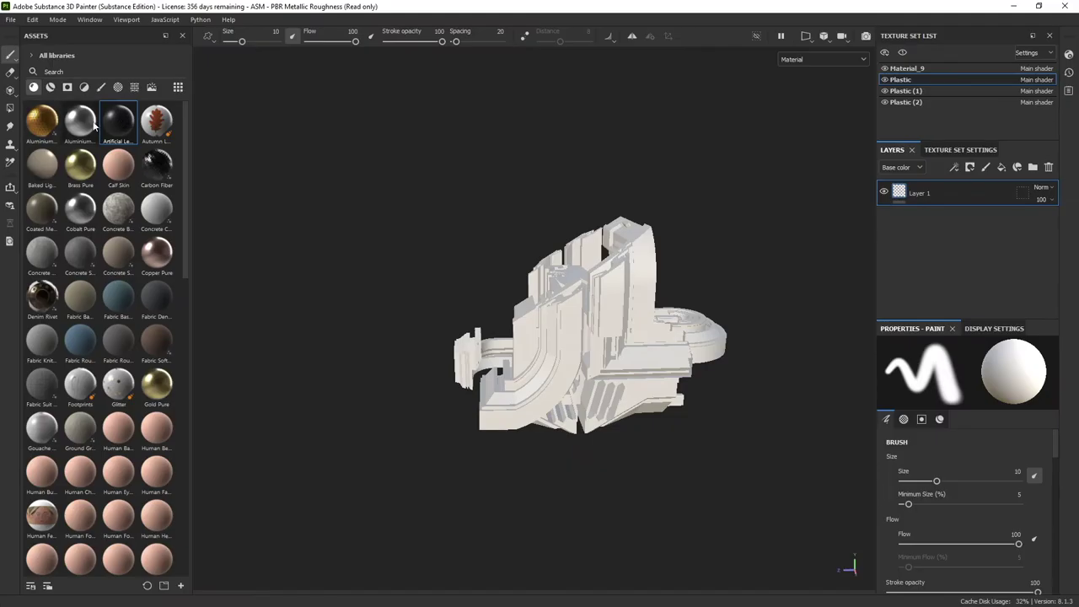
Step: Drag the Aluminium Pure material onto the model's Plastic parts
{"action": "left_click_drag", "start_coordinate": [211, 232], "coordinate": [277, 287]}
{"action": "left_click_drag", "start_coordinate": [102, 140], "coordinate": [611, 302]}
{"action": "left_click_drag", "start_coordinate": [750, 252], "coordinate": [702, 223], "text": "alt"}
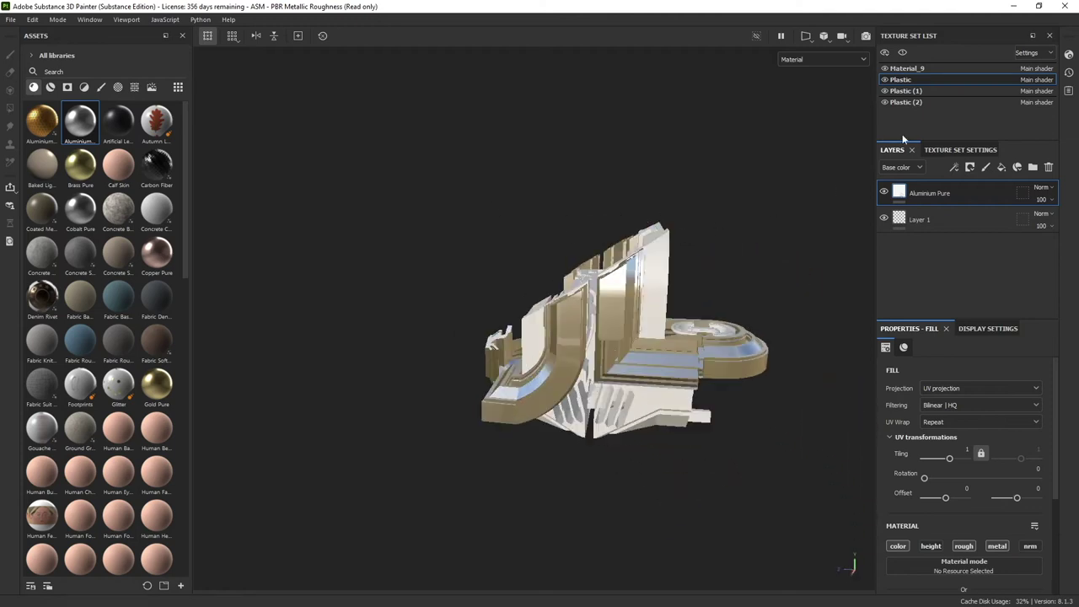
Step: Apply Artificial Leather to the Plastic set and Brass Pure to Material_9
{"action": "left_click", "coordinate": [893, 81]}
{"action": "left_click_drag", "start_coordinate": [118, 121], "coordinate": [576, 334]}
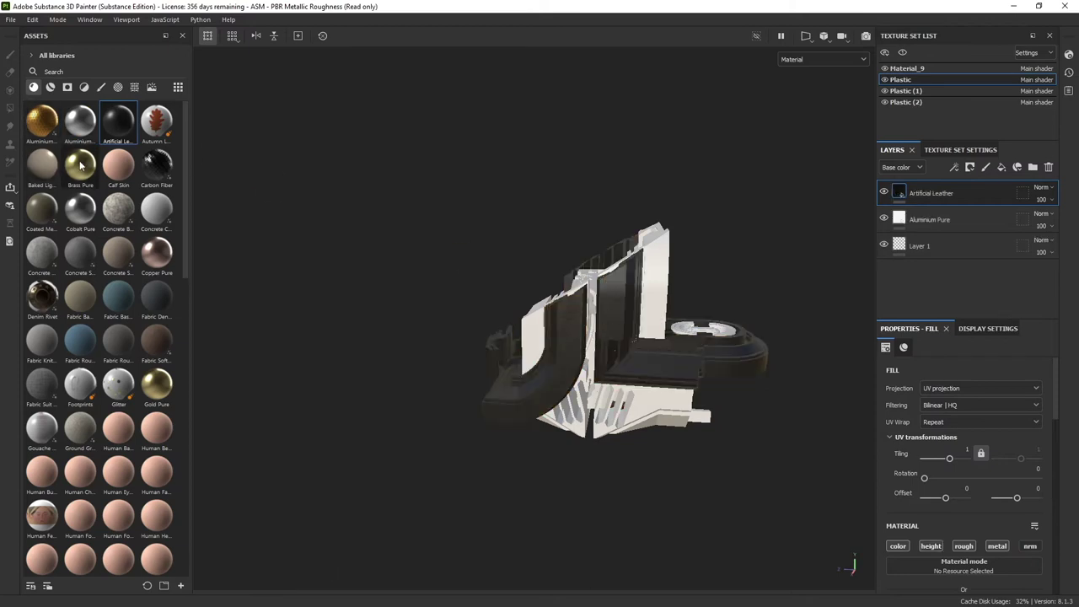
{"action": "left_click_drag", "start_coordinate": [82, 164], "coordinate": [548, 363]}
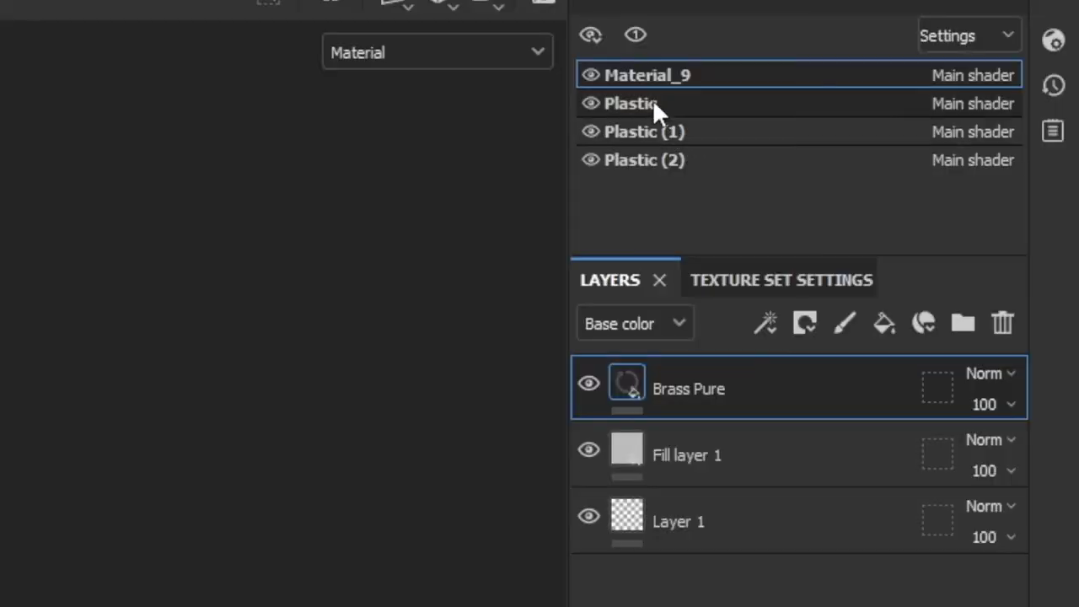
{"action": "left_click", "coordinate": [910, 78]}
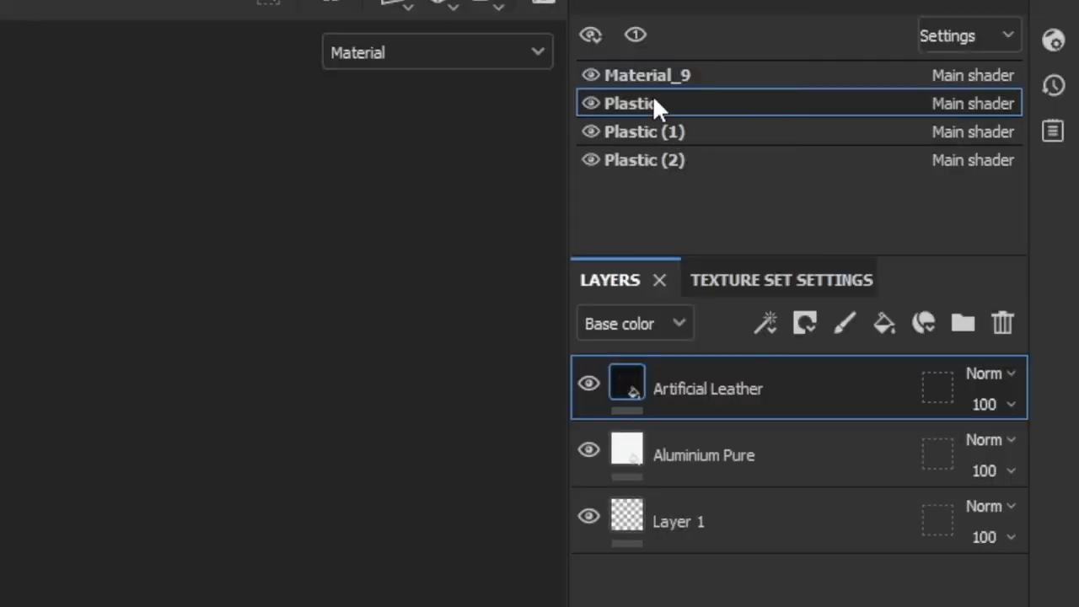
Step: Select the Artificial Leather fill layer and adjust its Tiling to about -3.69
{"action": "left_click", "coordinate": [688, 383]}
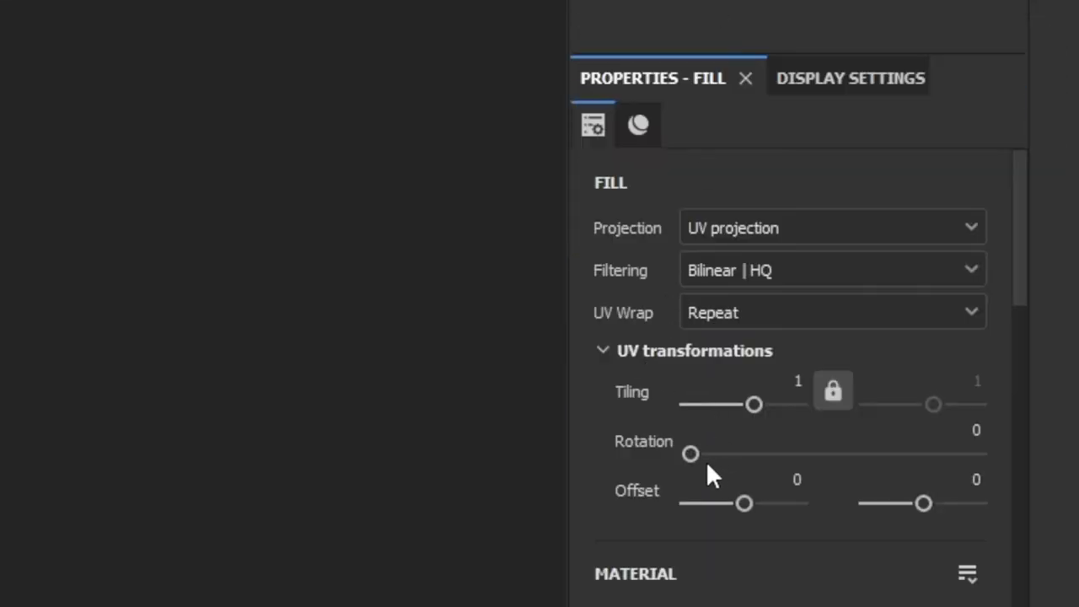
{"action": "left_click_drag", "start_coordinate": [751, 395], "coordinate": [782, 405]}
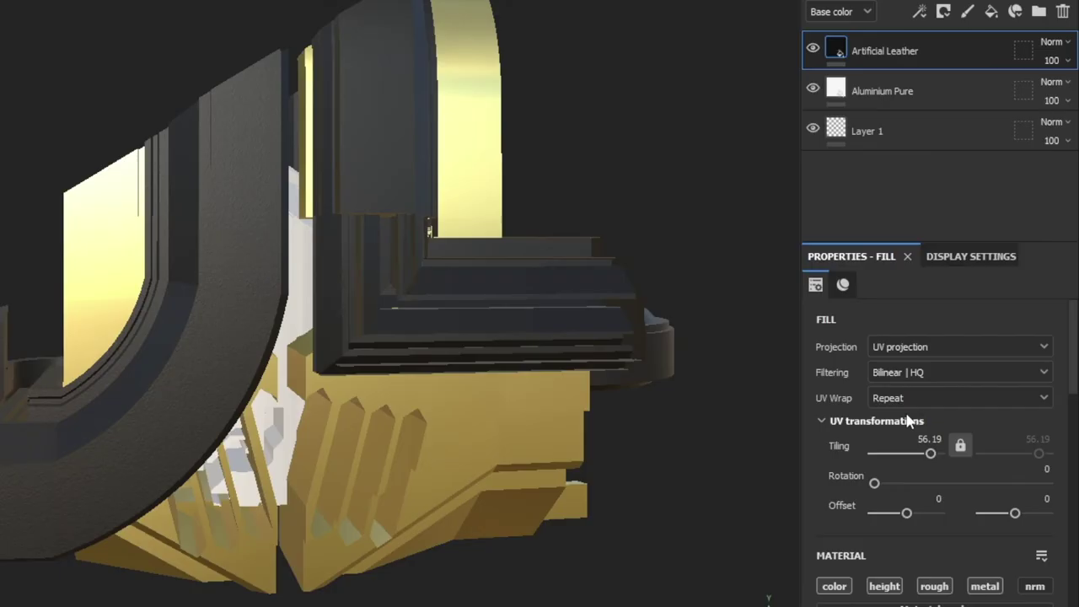
{"action": "mouse_move", "coordinate": [929, 452]}
{"action": "left_mouse_down"}
{"action": "mouse_move", "coordinate": [868, 453]}
{"action": "mouse_move", "coordinate": [913, 458]}
{"action": "mouse_move", "coordinate": [896, 461]}
{"action": "left_mouse_up"}
Step: Settle the leather tiling value and paint light strokes along the model's curved base
{"action": "left_click_drag", "start_coordinate": [237, 202], "coordinate": [62, 161], "text": "alt"}
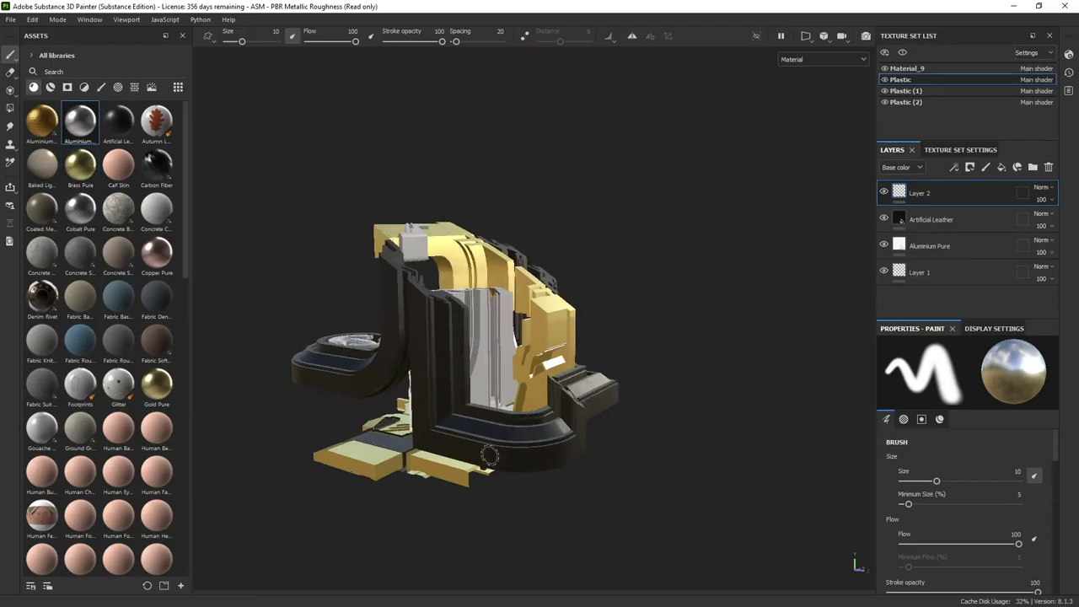
{"action": "scroll", "coordinate": [489, 456], "scroll_direction": "up", "scroll_amount": 1}
{"action": "mouse_move", "coordinate": [462, 421]}
{"action": "left_mouse_down"}
{"action": "mouse_move", "coordinate": [509, 449]}
{"action": "mouse_move", "coordinate": [551, 443]}
{"action": "mouse_move", "coordinate": [514, 448]}
{"action": "mouse_move", "coordinate": [549, 453]}
{"action": "mouse_move", "coordinate": [503, 424]}
{"action": "left_mouse_up"}
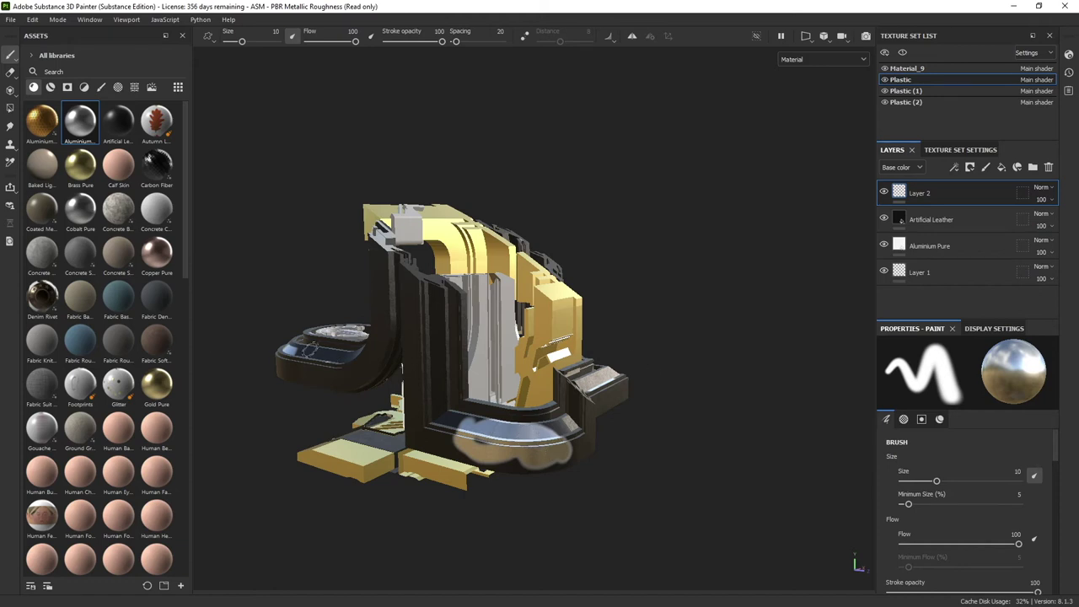
{"action": "left_click_drag", "start_coordinate": [529, 474], "coordinate": [491, 377], "text": "alt"}
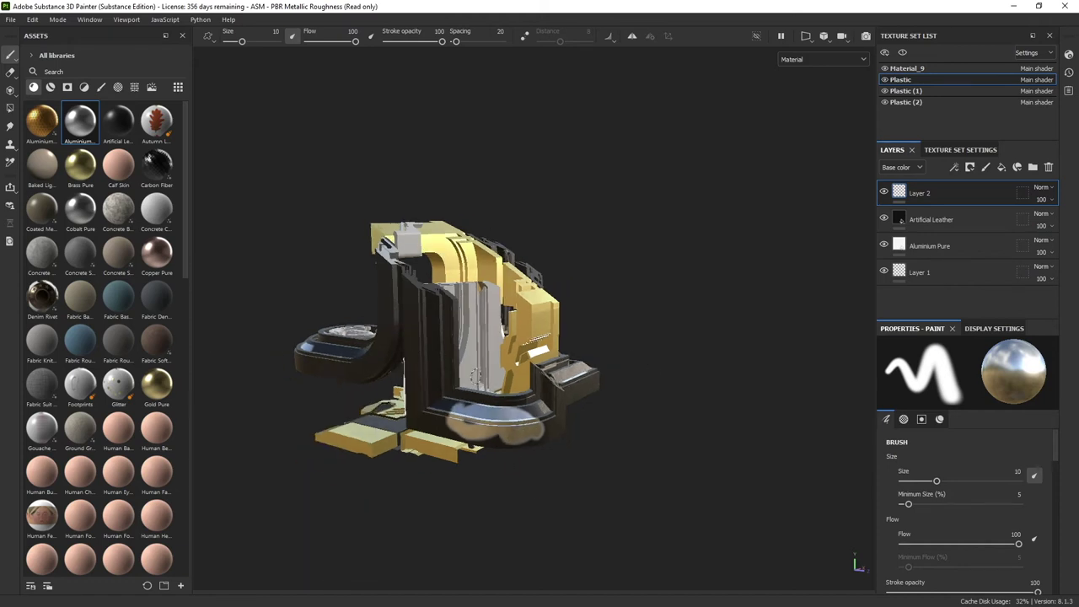
Step: Show smart materials, make Plastic (1) active for the Machinery smart material, and add a layer
{"action": "scroll", "coordinate": [101, 337], "scroll_direction": "down", "scroll_amount": 5}
{"action": "left_click", "coordinate": [50, 87]}
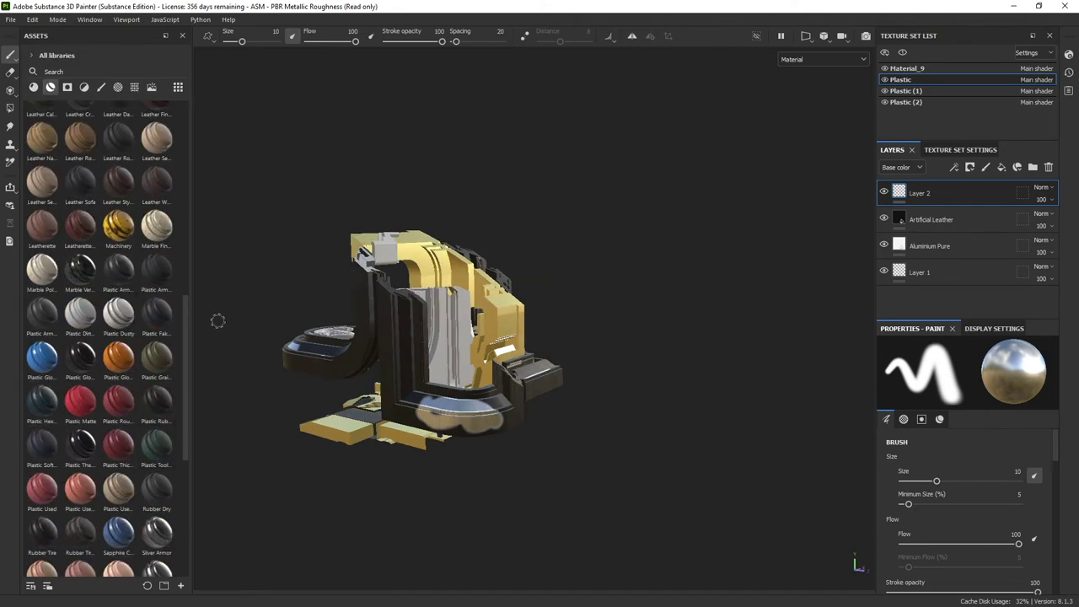
{"action": "right_click", "coordinate": [445, 304], "text": "ctrl+alt"}
{"action": "left_click_drag", "start_coordinate": [445, 303], "coordinate": [680, 285], "text": "alt"}
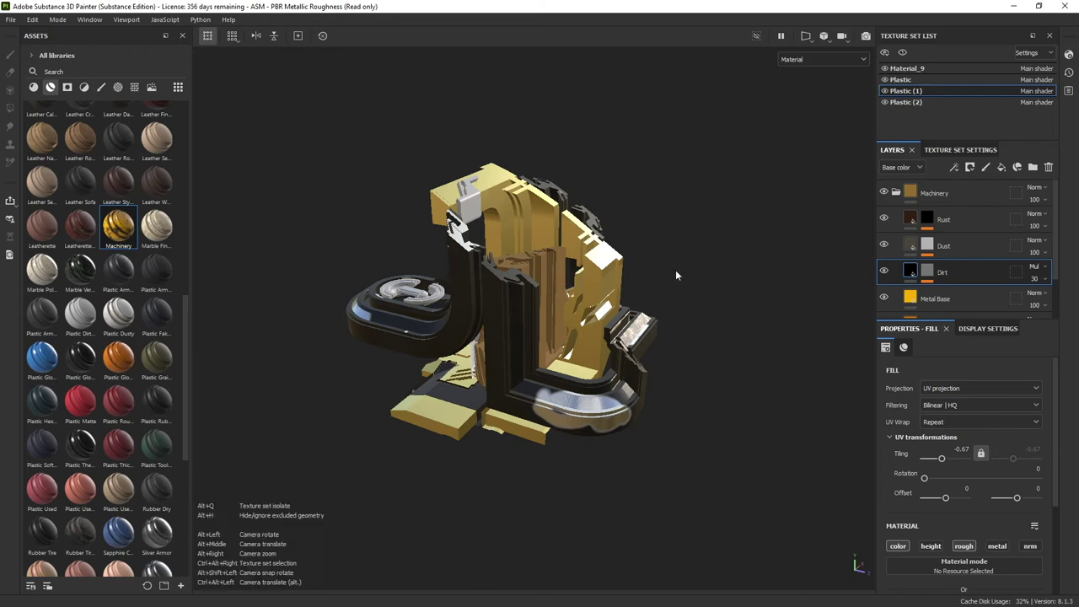
{"action": "mouse_move", "coordinate": [675, 270]}
{"action": "left_mouse_down", "text": "alt"}
{"action": "mouse_move", "coordinate": [645, 273]}
{"action": "mouse_move", "coordinate": [608, 329]}
{"action": "mouse_move", "coordinate": [629, 272]}
{"action": "mouse_move", "coordinate": [592, 227]}
{"action": "mouse_move", "coordinate": [631, 193]}
{"action": "mouse_move", "coordinate": [410, 177]}
{"action": "mouse_move", "coordinate": [655, 257]}
{"action": "mouse_move", "coordinate": [590, 278]}
{"action": "mouse_move", "coordinate": [539, 269]}
{"action": "mouse_move", "coordinate": [582, 278]}
{"action": "mouse_move", "coordinate": [582, 295]}
{"action": "left_mouse_up", "text": "alt"}
{"action": "key", "text": "1"}
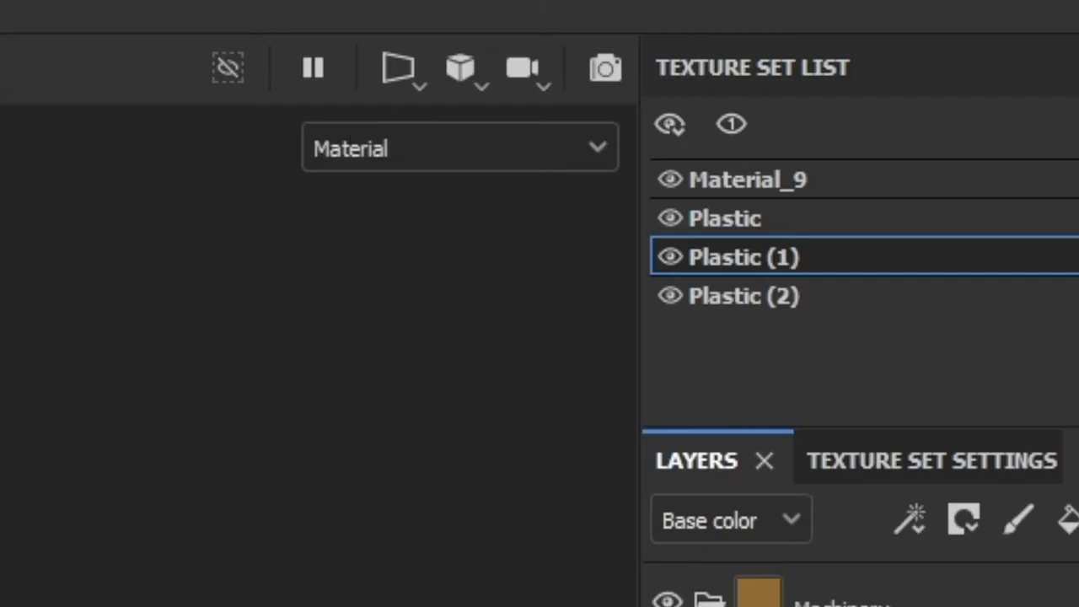
Step: Start the Iray render, raise the Aperture blur, and try 1920x1200 before reverting to viewport size
{"action": "left_click", "coordinate": [602, 73]}
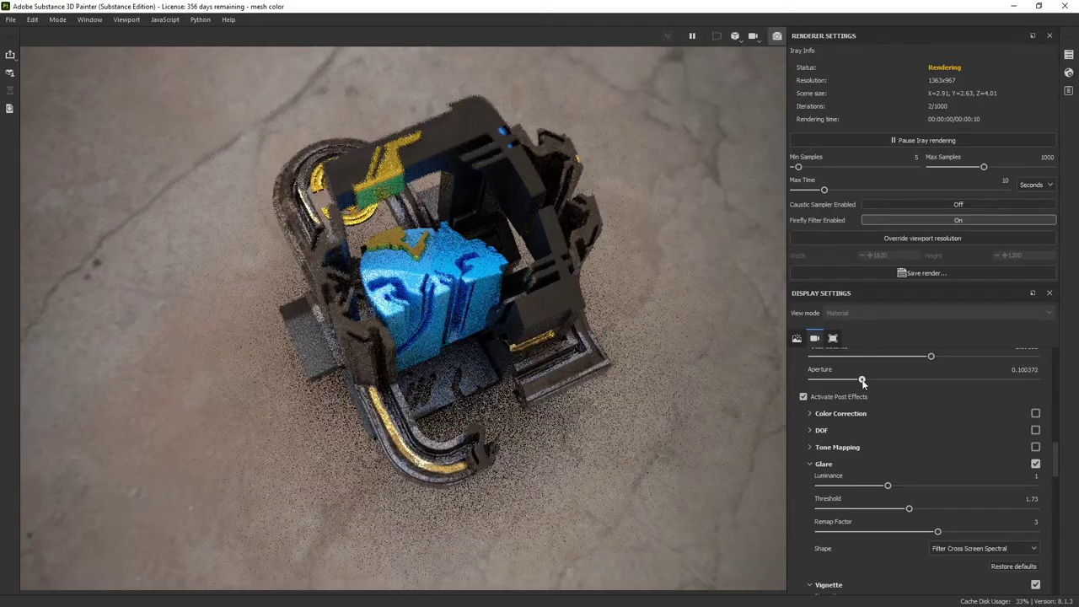
{"action": "left_click_drag", "start_coordinate": [844, 379], "coordinate": [879, 379]}
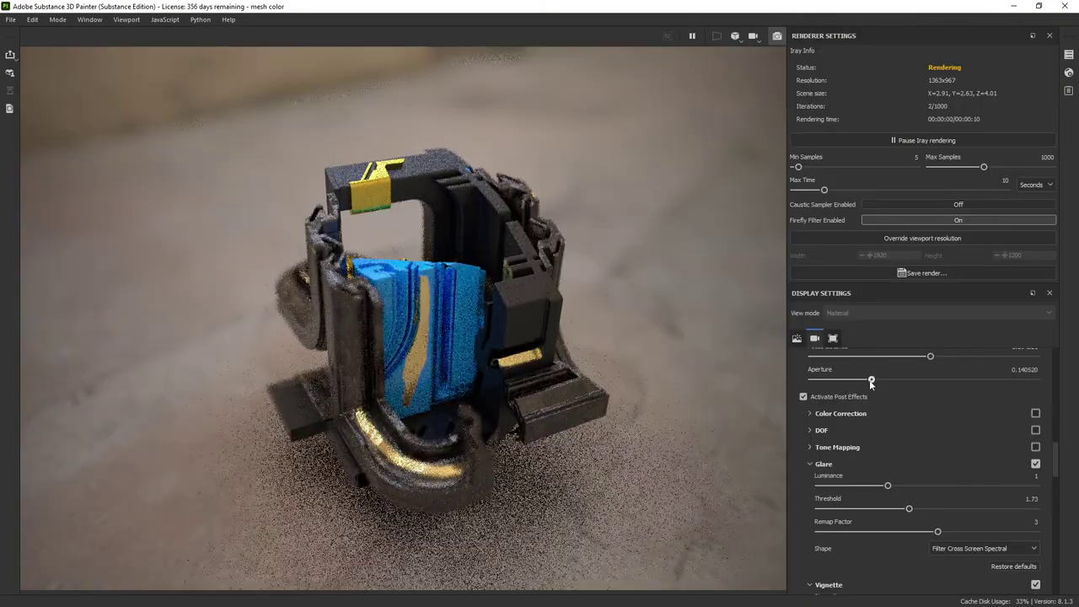
{"action": "scroll", "coordinate": [865, 477], "scroll_direction": "up", "scroll_amount": 2}
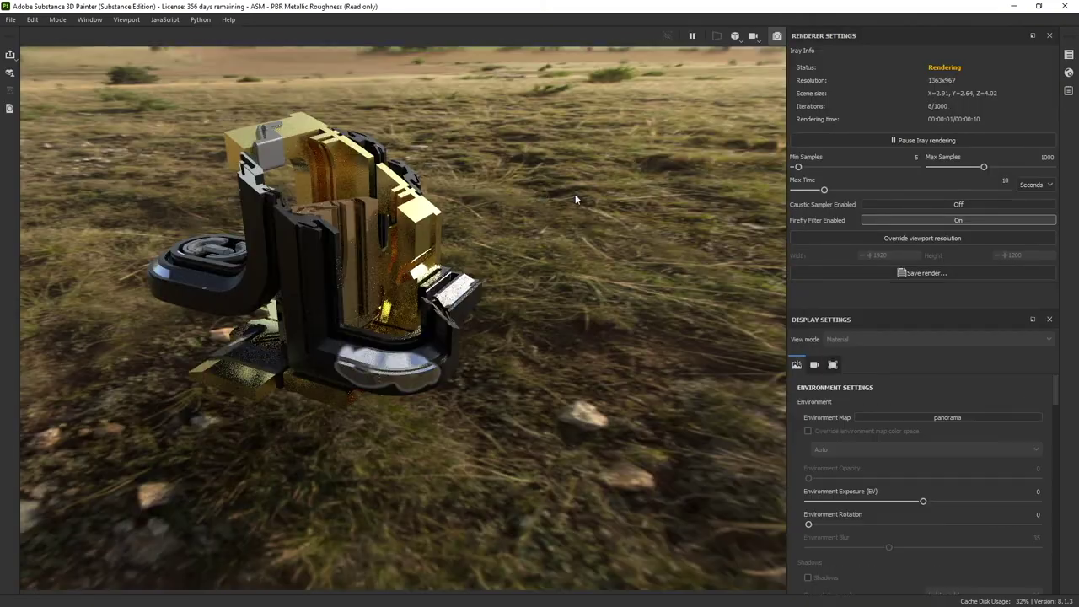
{"action": "left_click_drag", "start_coordinate": [575, 199], "coordinate": [451, 233], "text": "alt"}
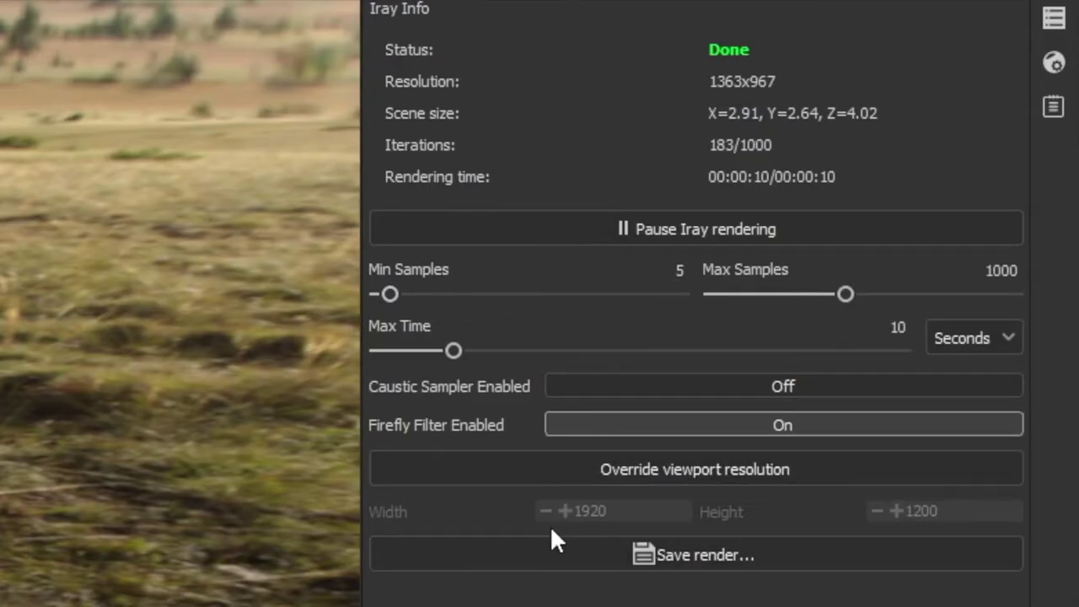
{"action": "left_click", "coordinate": [758, 477]}
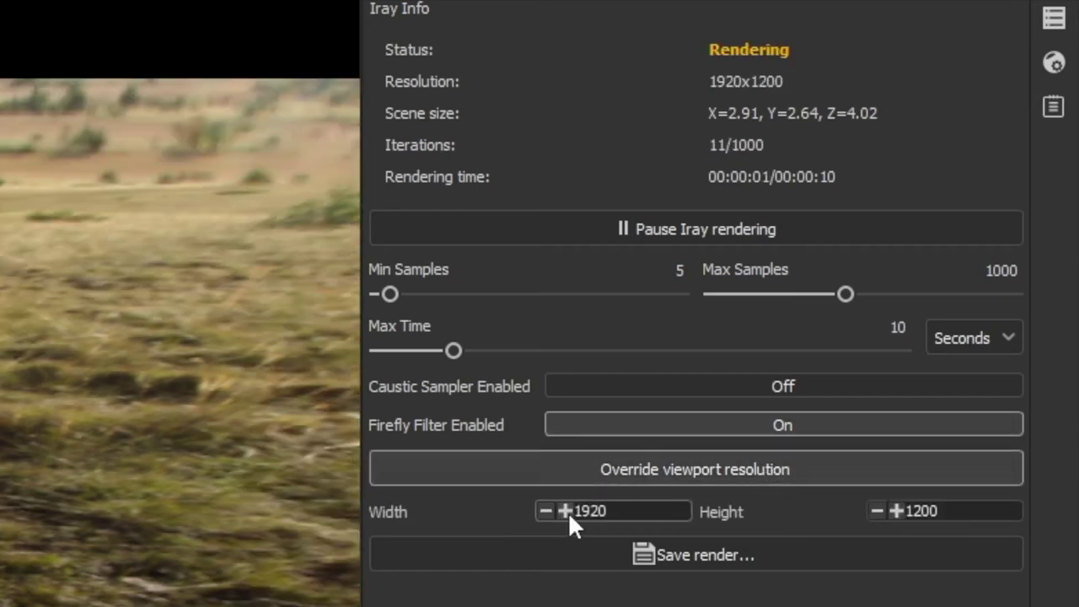
{"action": "left_click", "coordinate": [652, 469]}
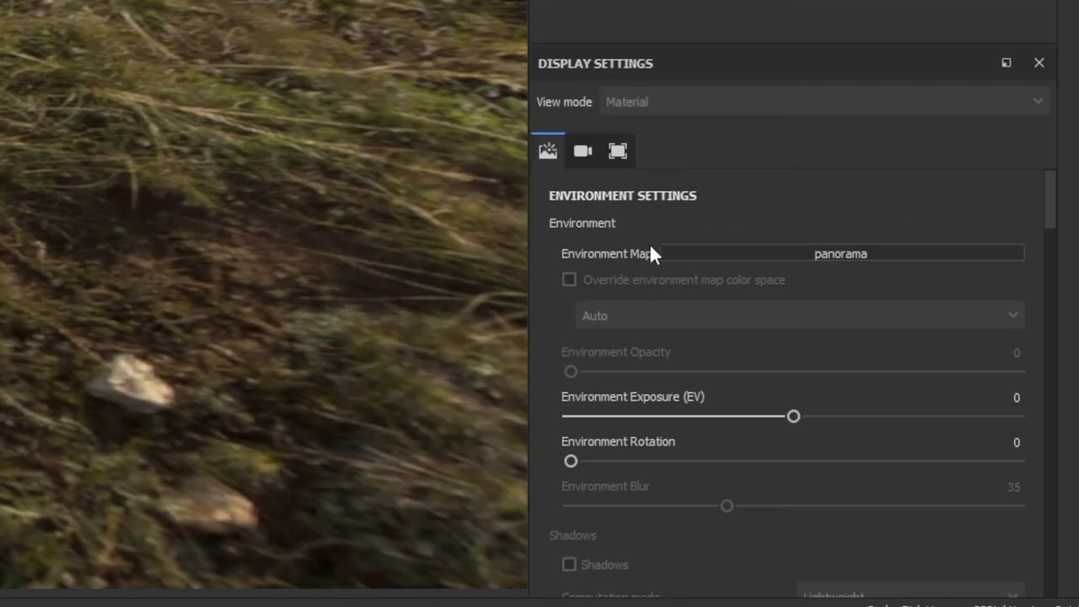
Step: Switch the environment map from Atelier to Gdansk Shipyard Buildings
{"action": "left_click", "coordinate": [767, 253]}
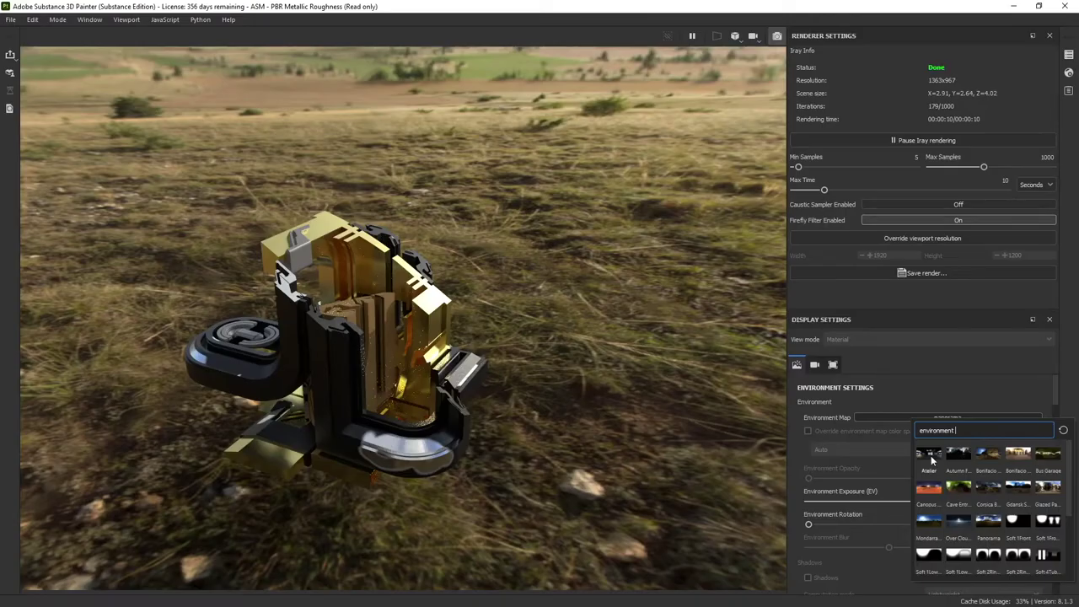
{"action": "left_click", "coordinate": [931, 455]}
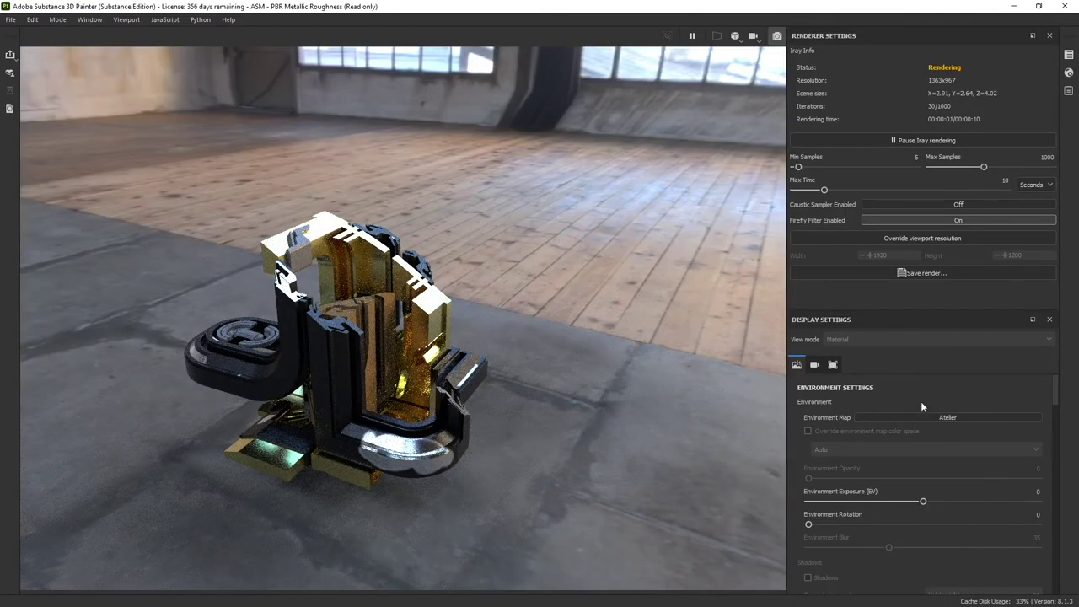
{"action": "left_click", "coordinate": [915, 417]}
{"action": "left_click", "coordinate": [1017, 481]}
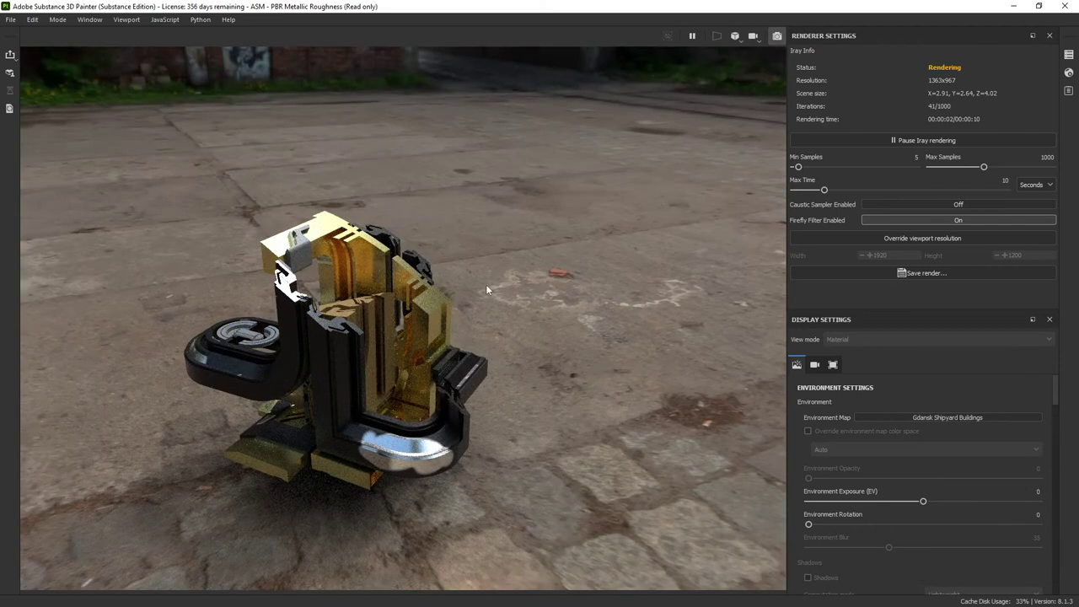
Step: Rotate the environment lighting to about 239 degrees
{"action": "key", "text": "shift"}
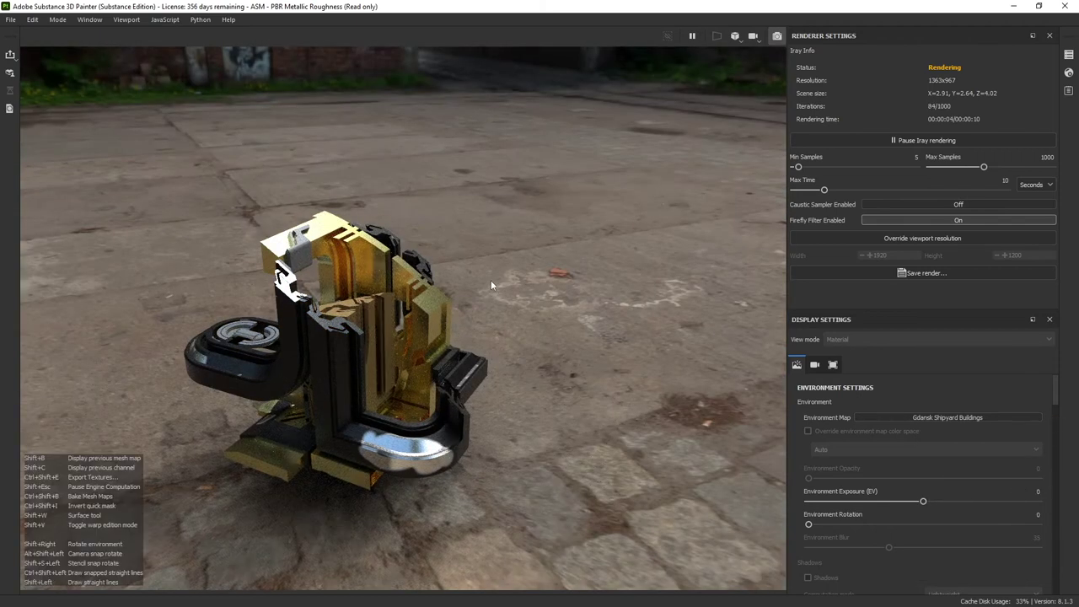
{"action": "right_click_drag", "start_coordinate": [539, 266], "coordinate": [59, 270], "text": "shift"}
{"action": "scroll", "coordinate": [959, 423], "scroll_direction": "down", "scroll_amount": 2}
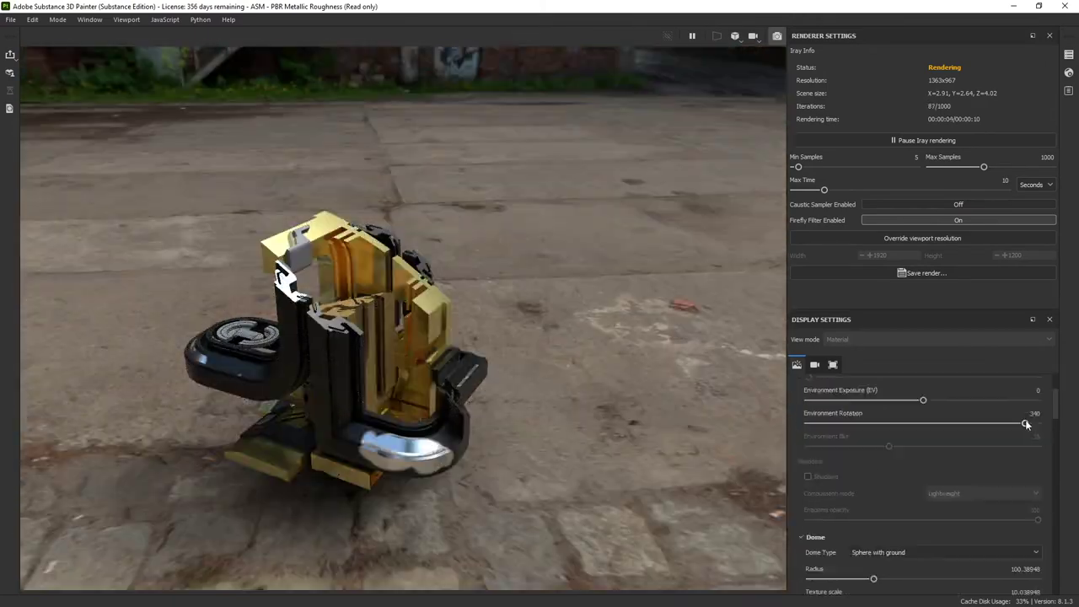
{"action": "mouse_move", "coordinate": [959, 423]}
{"action": "left_mouse_down"}
{"action": "mouse_move", "coordinate": [898, 422]}
{"action": "mouse_move", "coordinate": [974, 422]}
{"action": "left_mouse_up"}
{"action": "scroll", "coordinate": [840, 437], "scroll_direction": "down", "scroll_amount": 4}
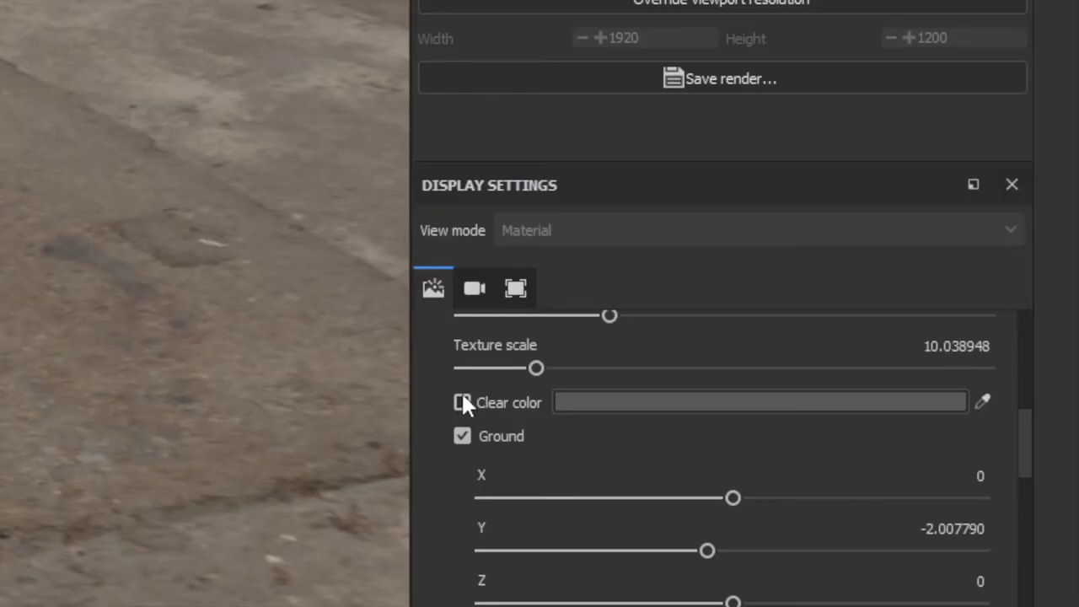
Step: Enable Clear color and set the background swatch to white FFFFFF
{"action": "left_click", "coordinate": [462, 398]}
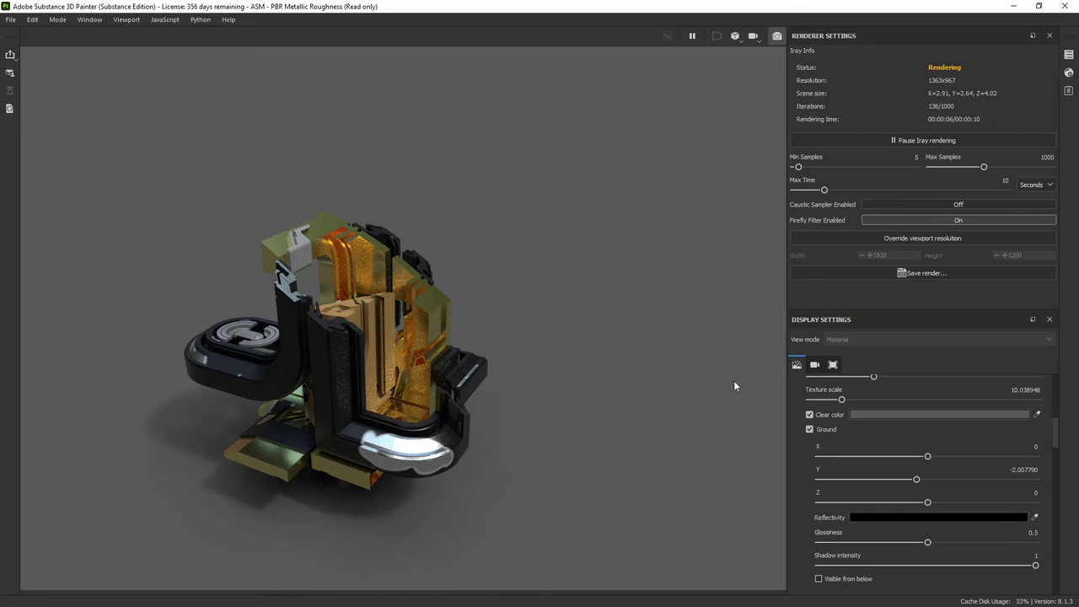
{"action": "left_click", "coordinate": [895, 414]}
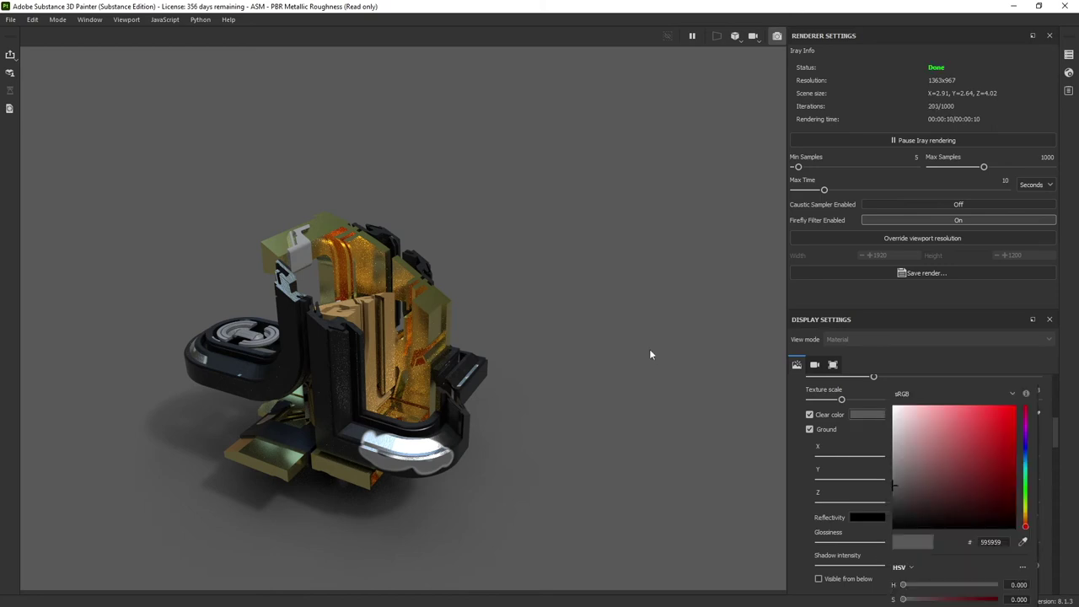
{"action": "left_click_drag", "start_coordinate": [948, 468], "coordinate": [850, 380]}
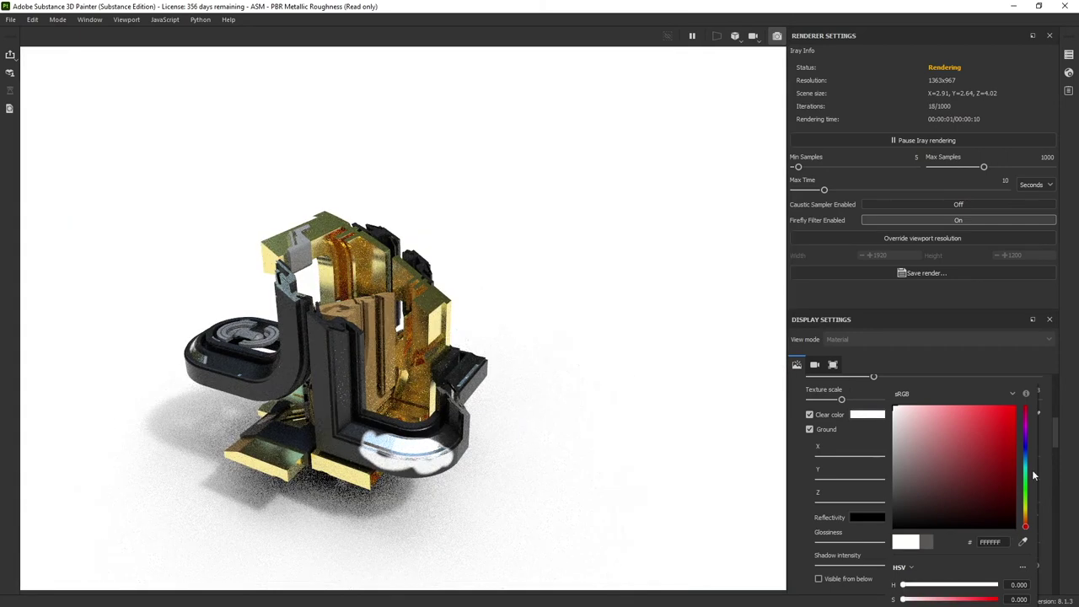
{"action": "left_click", "coordinate": [797, 396]}
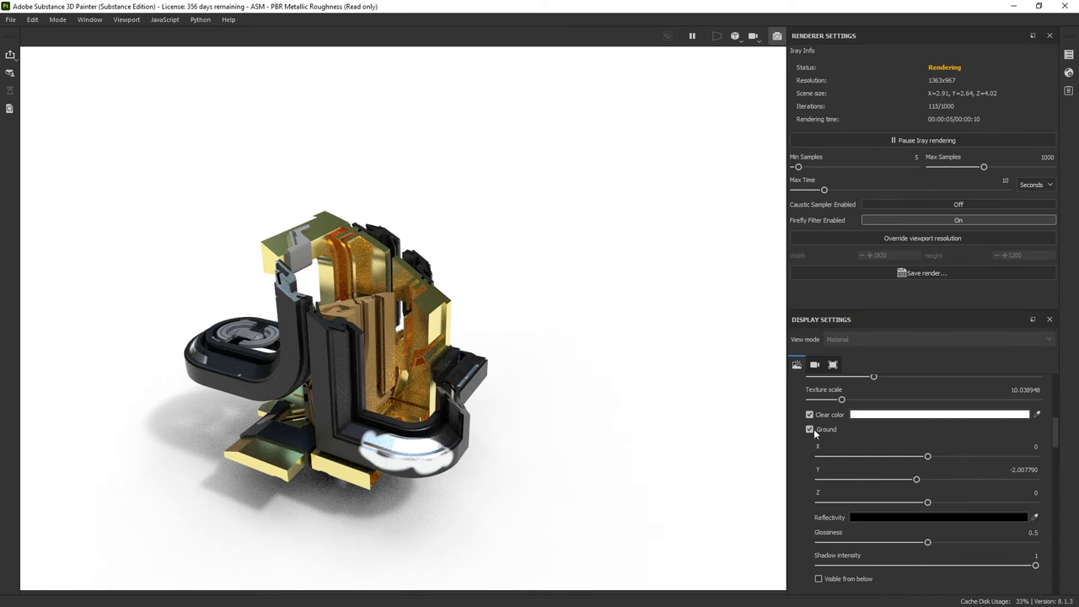
Step: Toggle Ground off and back on so the model keeps its shadow
{"action": "left_click", "coordinate": [809, 430]}
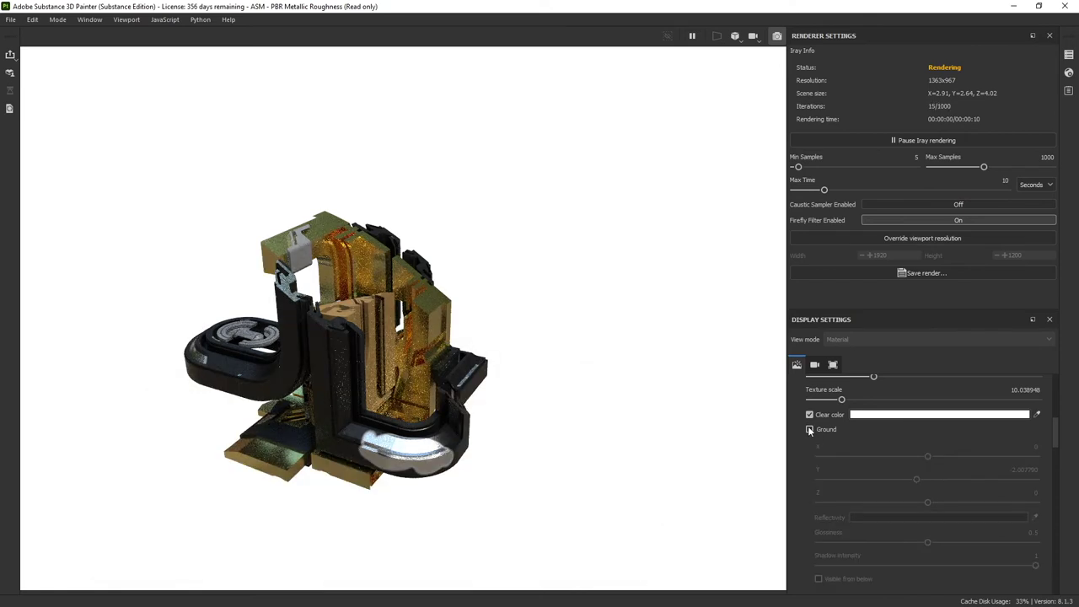
{"action": "left_click", "coordinate": [809, 430]}
{"action": "scroll", "coordinate": [846, 446], "scroll_direction": "down", "scroll_amount": 3}
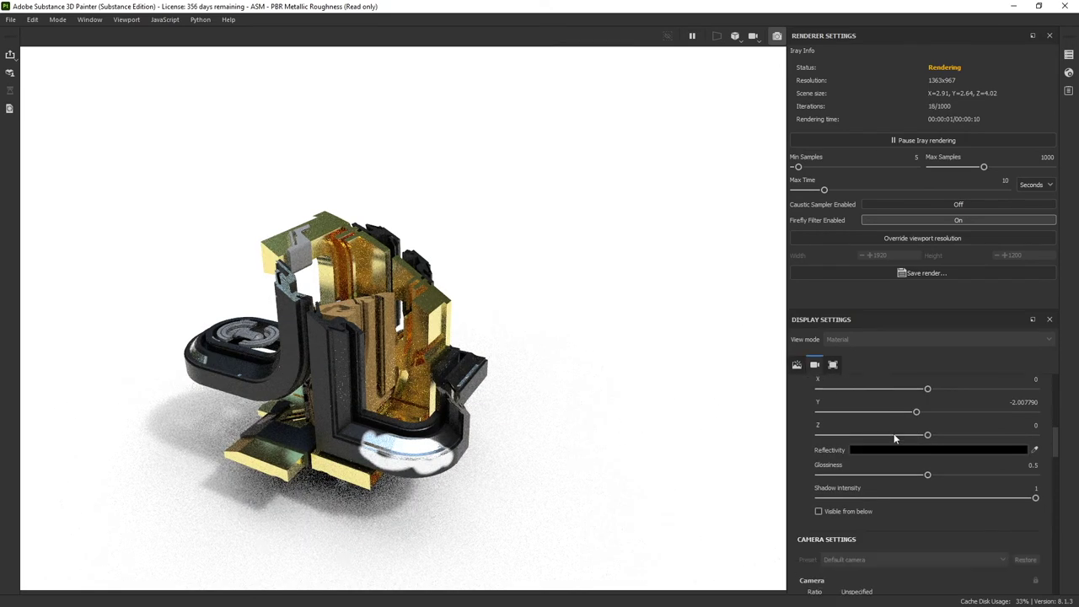
{"action": "scroll", "coordinate": [814, 503], "scroll_direction": "down", "scroll_amount": 2}
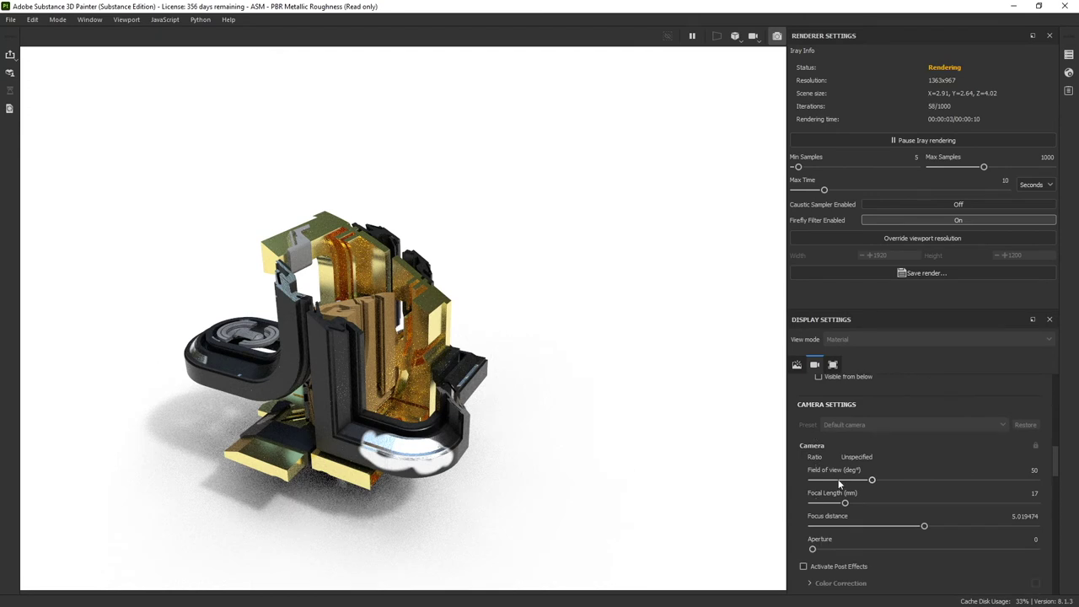
{"action": "scroll", "coordinate": [838, 478], "scroll_direction": "down", "scroll_amount": 1}
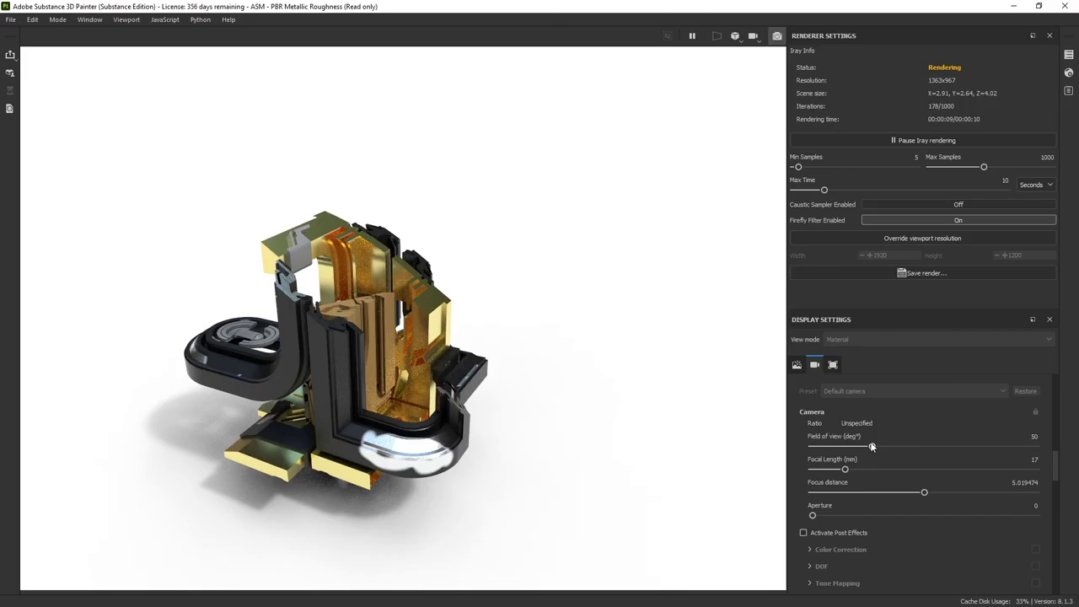
Step: Settle the camera field of view at 55 and add depth-of-field blur
{"action": "left_click_drag", "start_coordinate": [707, 348], "coordinate": [727, 350]}
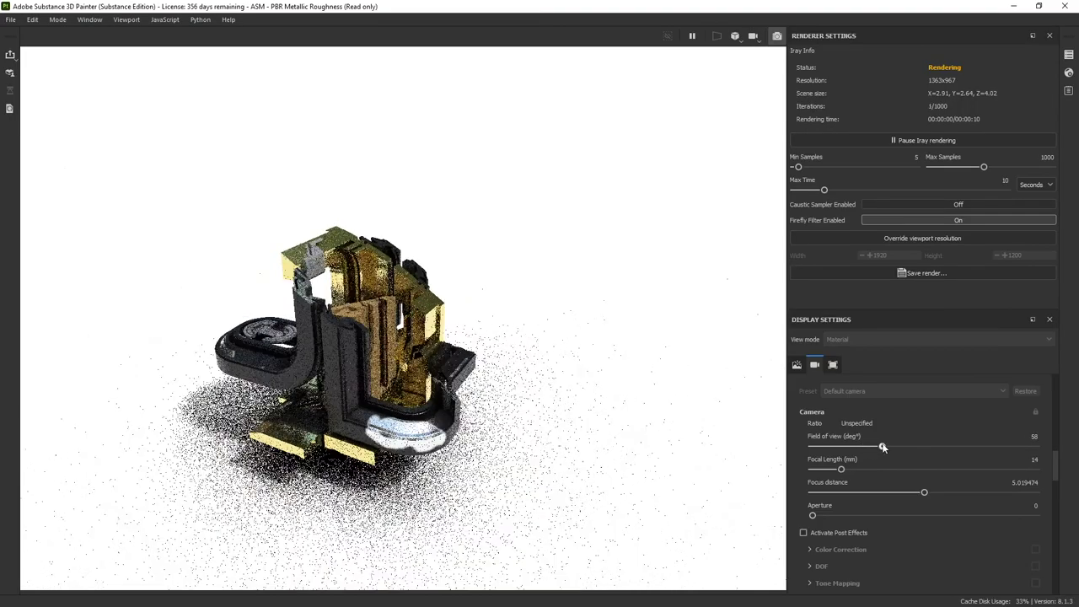
{"action": "left_click_drag", "start_coordinate": [882, 448], "coordinate": [878, 442]}
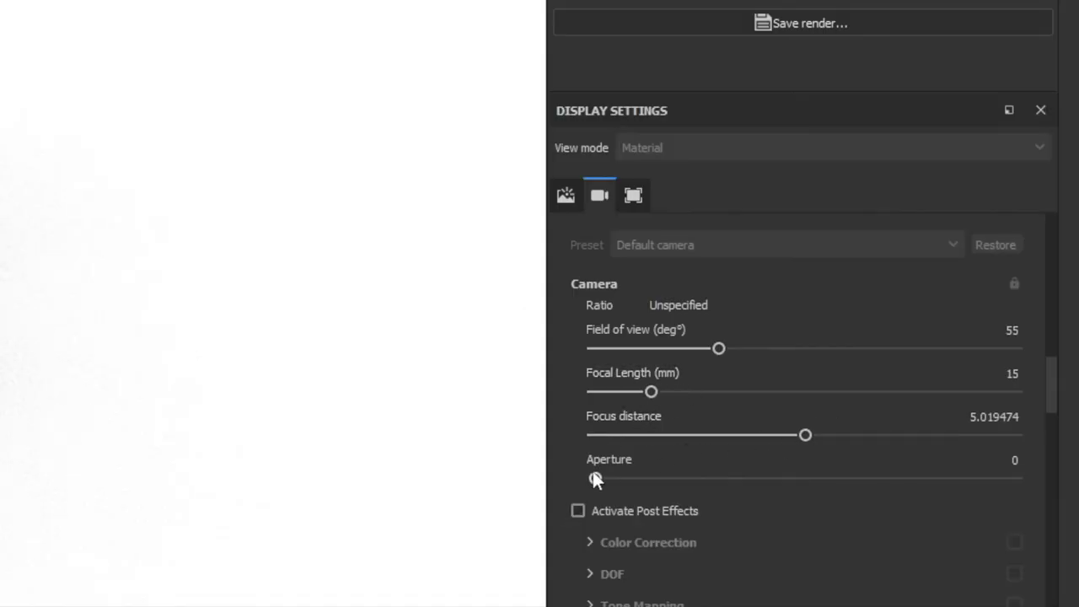
{"action": "left_click_drag", "start_coordinate": [594, 478], "coordinate": [713, 478]}
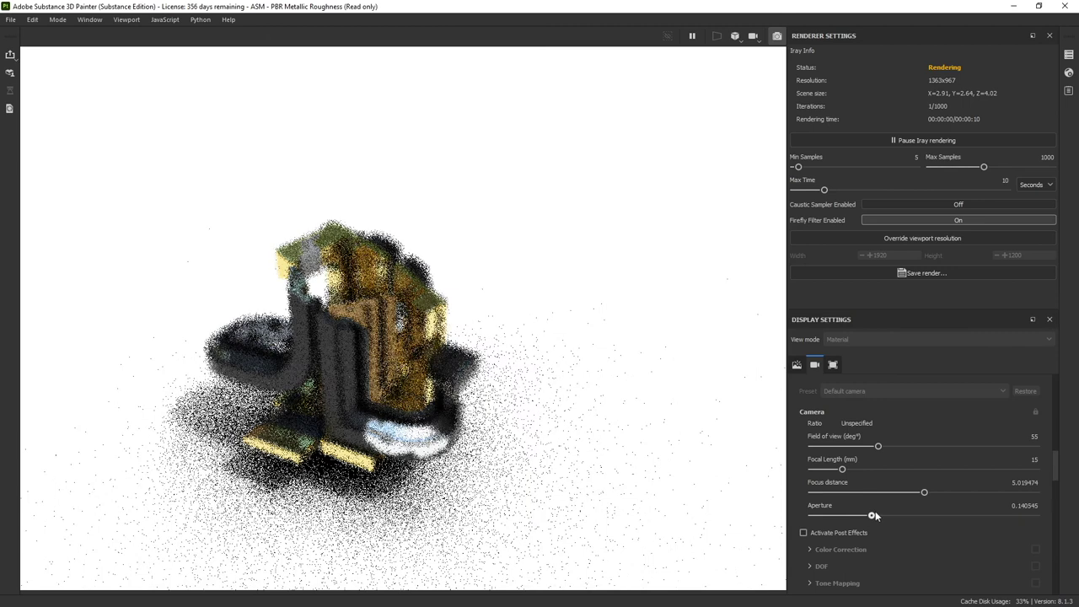
{"action": "left_click_drag", "start_coordinate": [875, 511], "coordinate": [879, 512]}
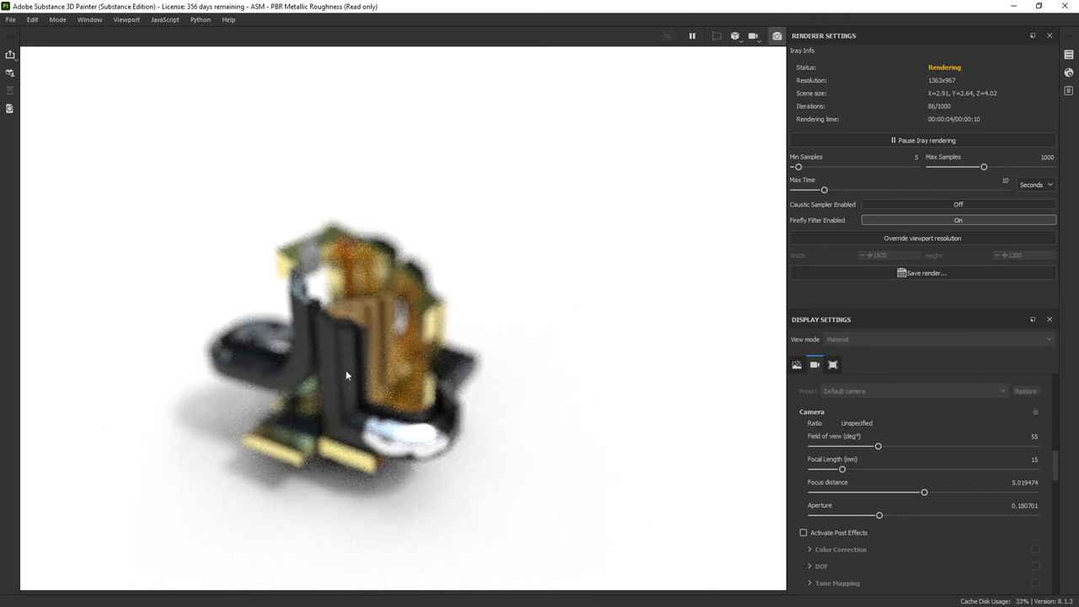
Step: Focus the camera on the model at distance 7.496393 and reduce the aperture to 0.080312
{"action": "middle_click", "coordinate": [373, 331], "text": "ctrl"}
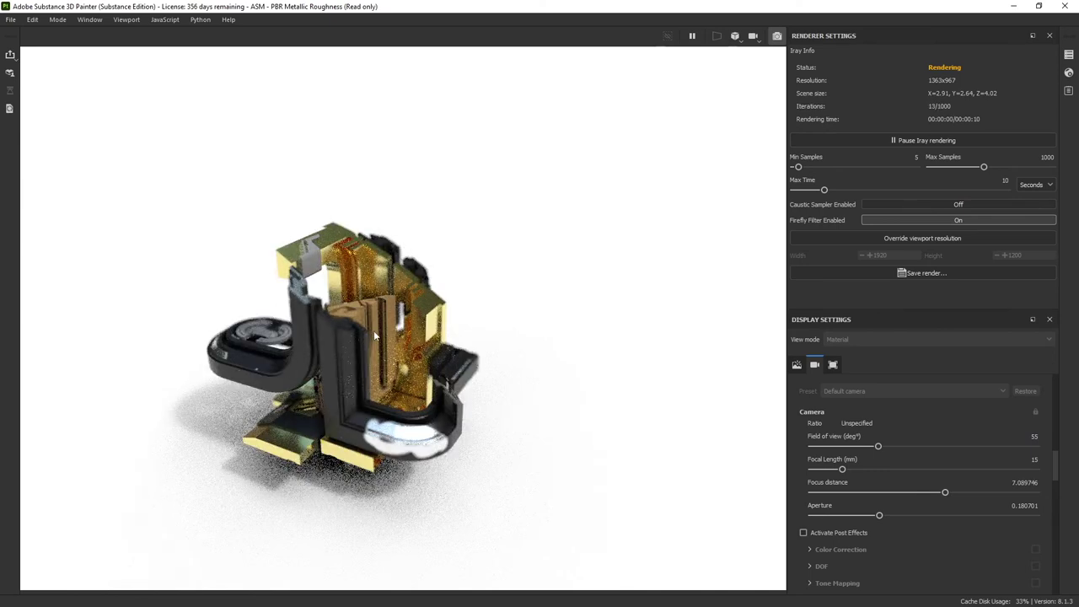
{"action": "middle_click", "coordinate": [251, 323], "text": "ctrl"}
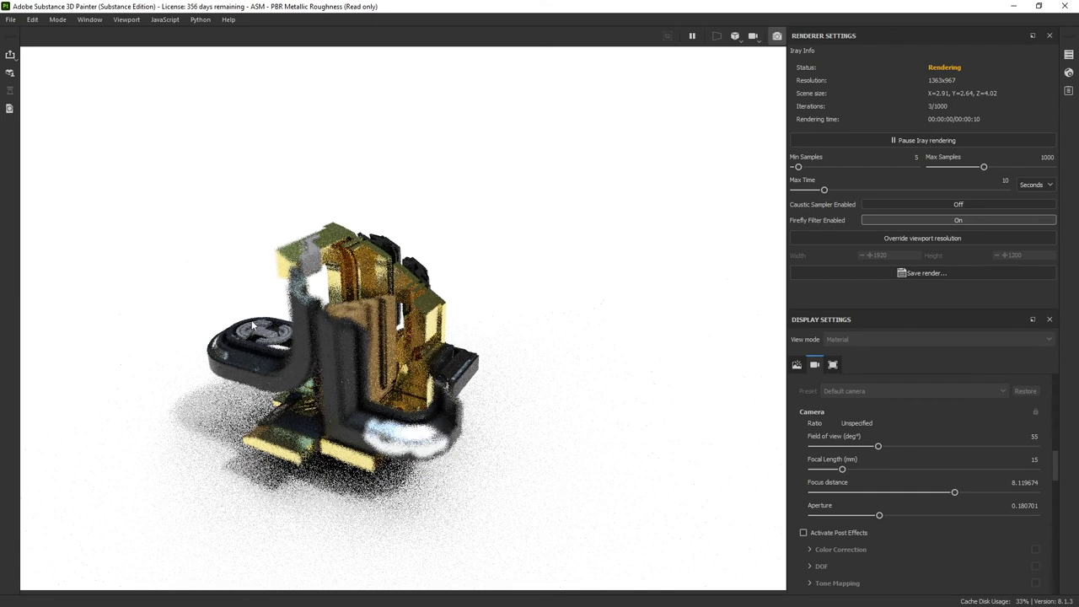
{"action": "middle_click", "coordinate": [369, 456], "text": "ctrl"}
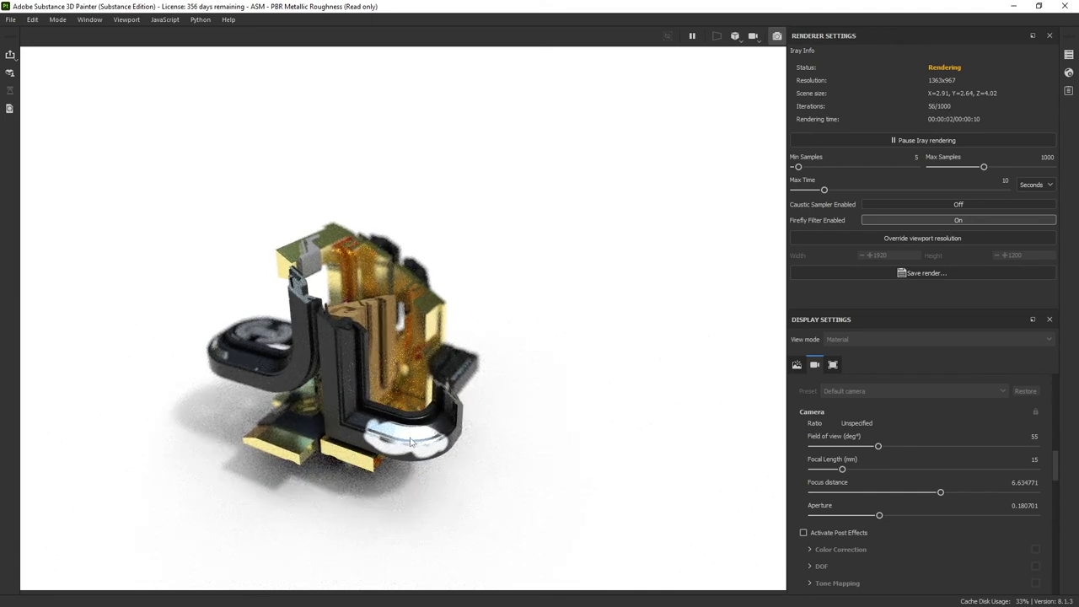
{"action": "middle_click", "coordinate": [352, 233], "text": "ctrl"}
{"action": "middle_click", "coordinate": [350, 389], "text": "ctrl"}
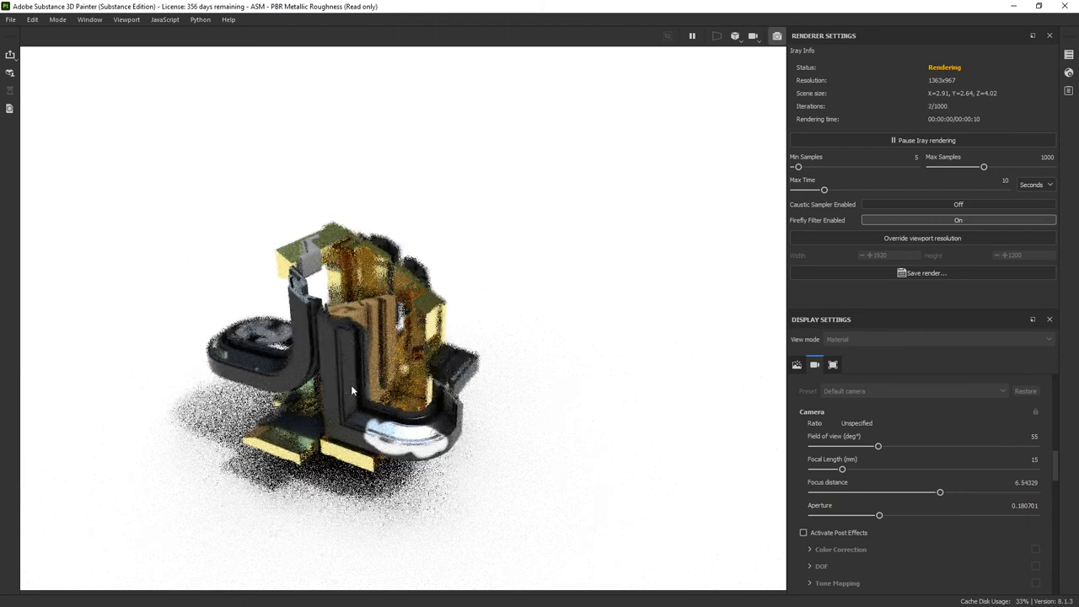
{"action": "left_click", "coordinate": [856, 515]}
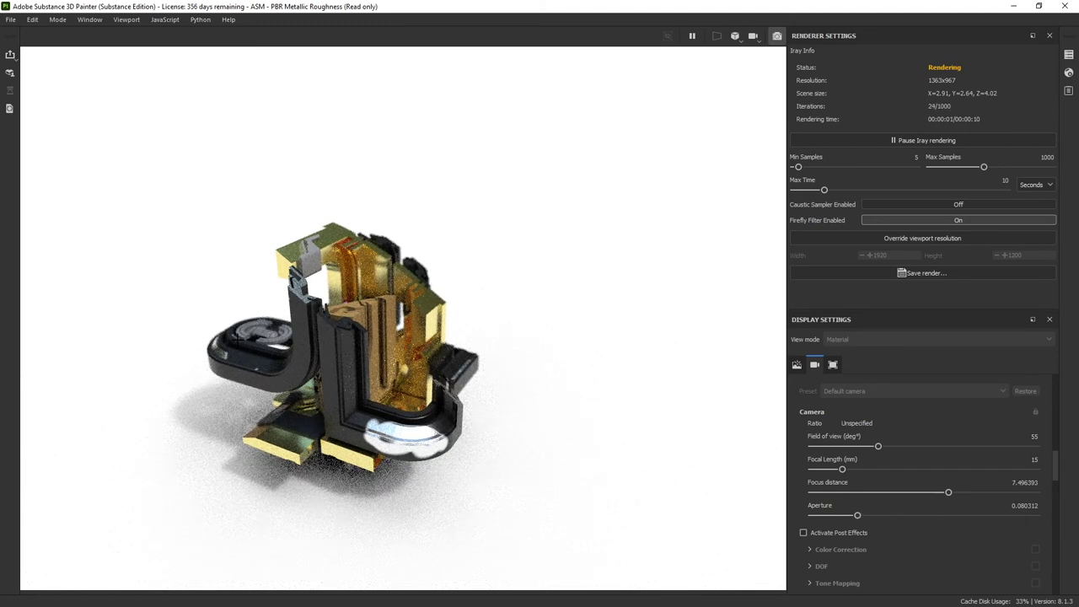
{"action": "middle_click", "coordinate": [239, 342], "text": "ctrl"}
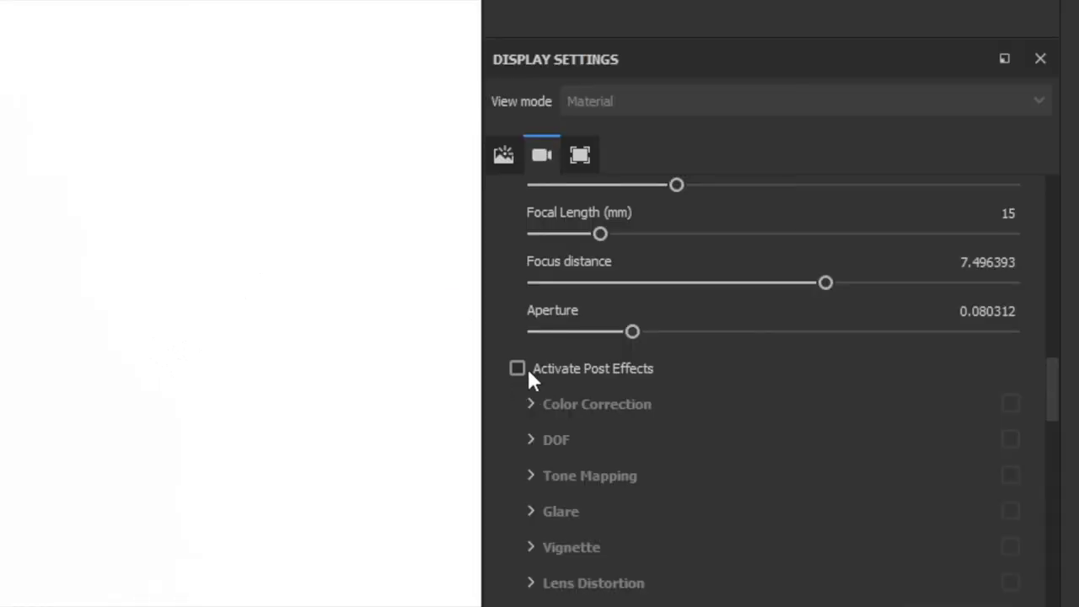
Step: Activate post effects and enable Vignette with strength 0.31
{"action": "left_click", "coordinate": [516, 370]}
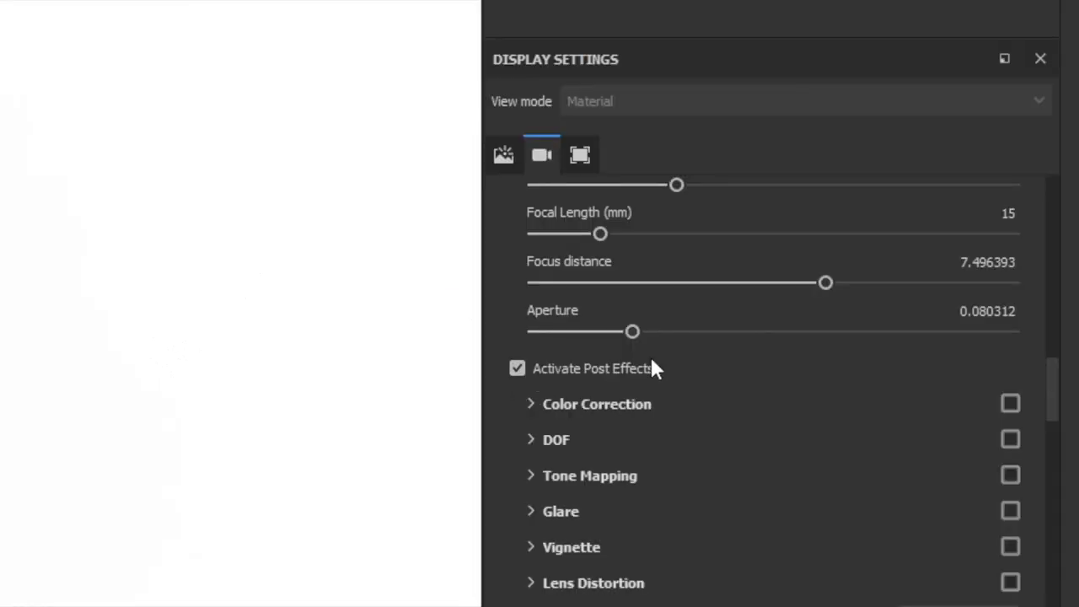
{"action": "scroll", "coordinate": [707, 368], "scroll_direction": "down", "scroll_amount": 1}
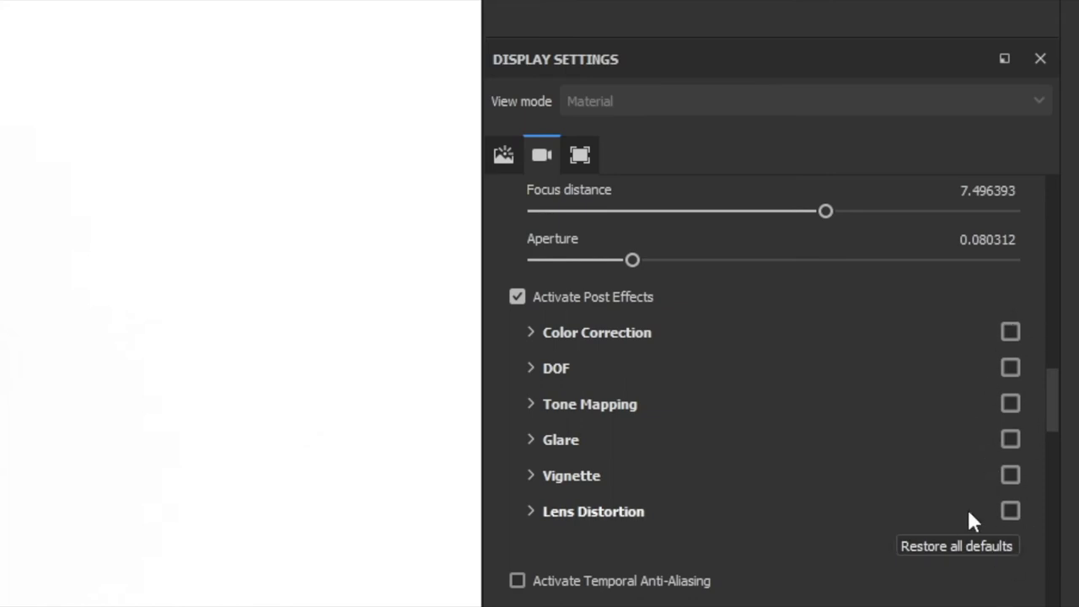
{"action": "left_click", "coordinate": [1010, 477]}
{"action": "left_click", "coordinate": [550, 478]}
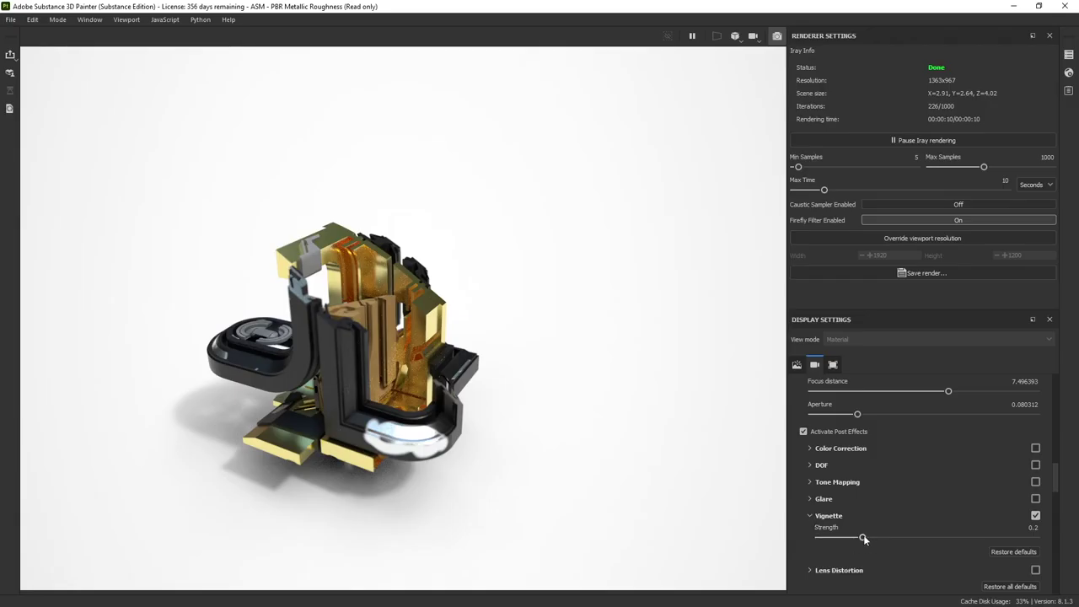
{"action": "left_click_drag", "start_coordinate": [863, 538], "coordinate": [886, 544]}
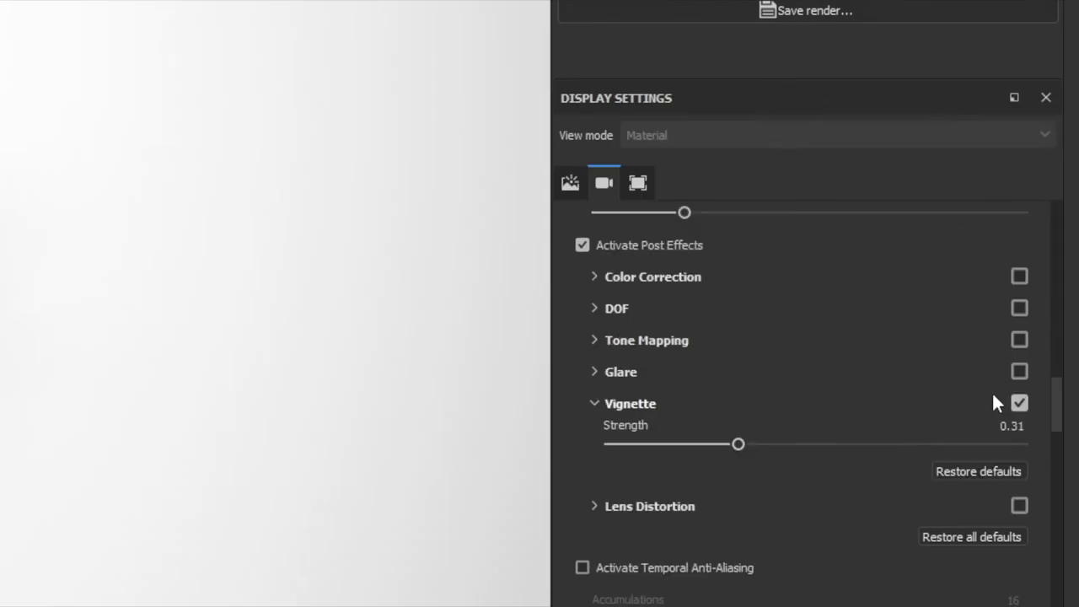
Step: Enable Glare and raise its threshold to 3.15, with luminance 0.92
{"action": "left_click", "coordinate": [1019, 371]}
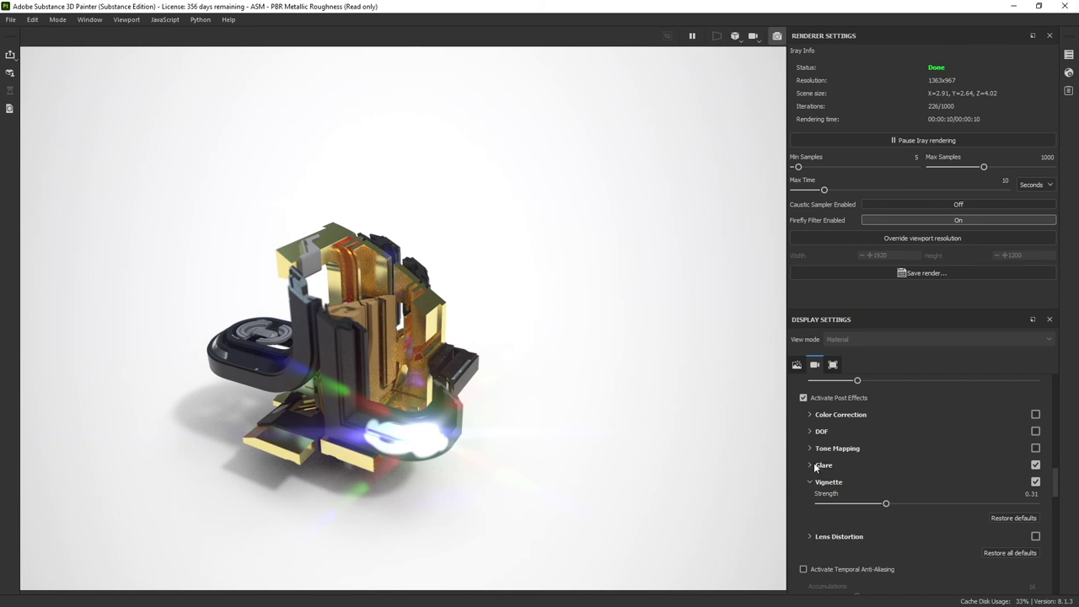
{"action": "left_click", "coordinate": [809, 464]}
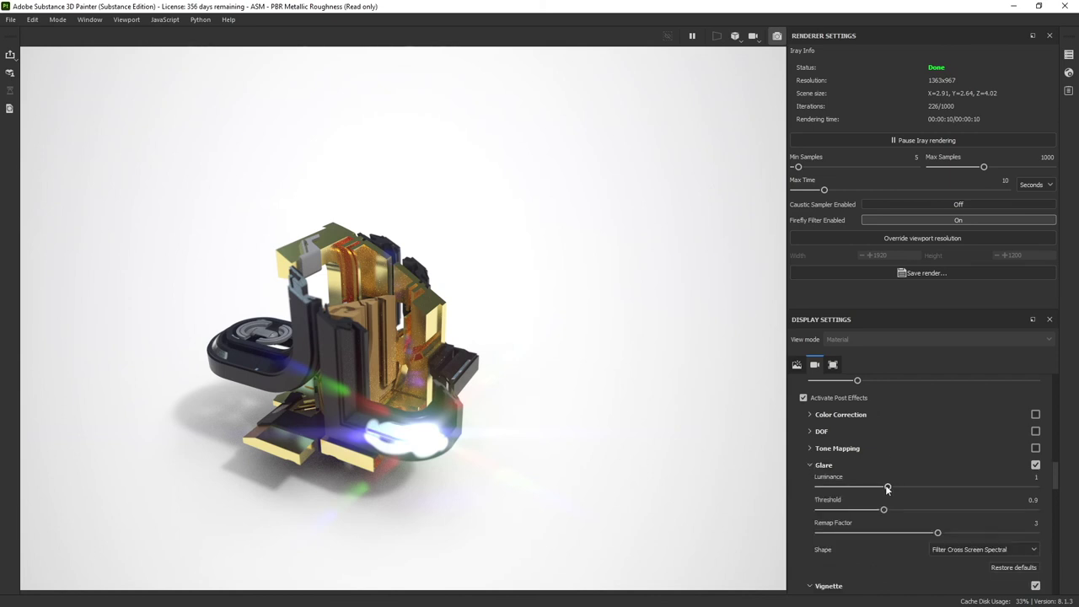
{"action": "left_click_drag", "start_coordinate": [882, 512], "coordinate": [1016, 519]}
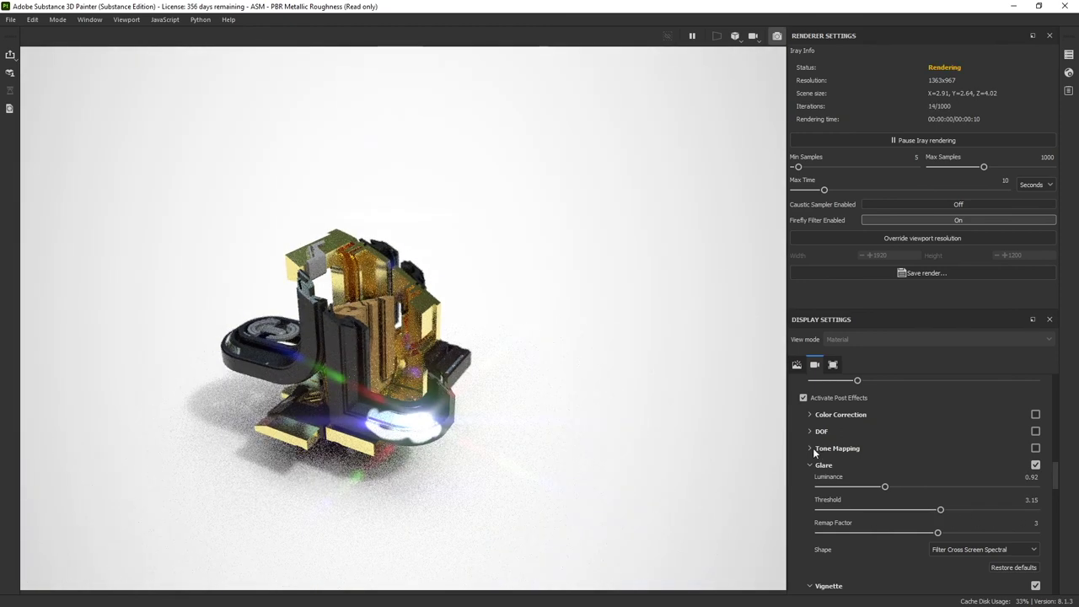
Step: Tweak the Color Correction saturation slightly and review the post-effect settings
{"action": "left_click", "coordinate": [810, 413]}
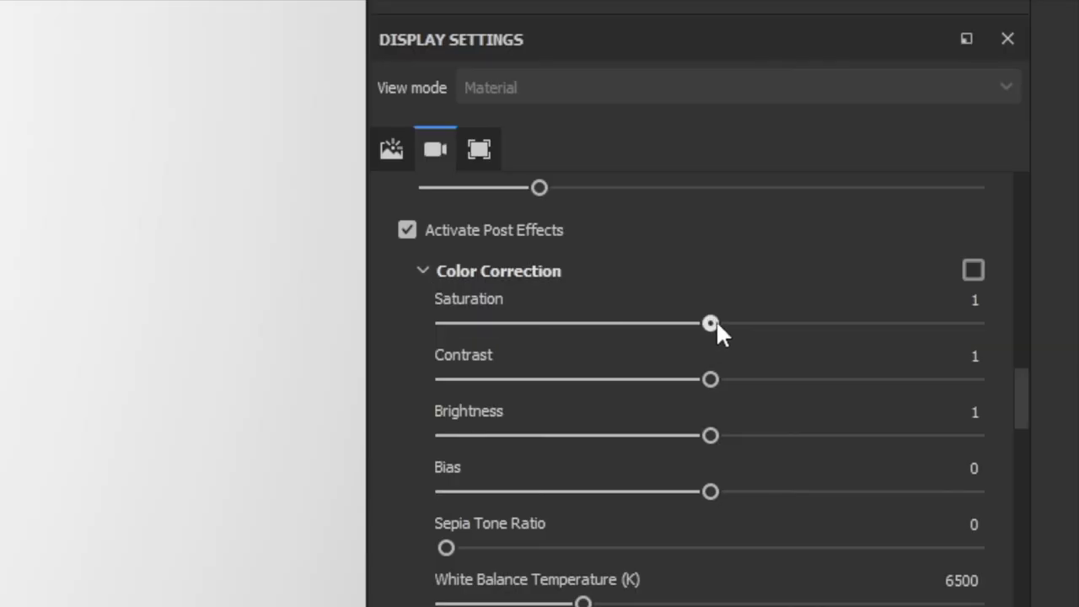
{"action": "mouse_move", "coordinate": [714, 323]}
{"action": "left_mouse_down"}
{"action": "mouse_move", "coordinate": [896, 321]}
{"action": "mouse_move", "coordinate": [685, 310]}
{"action": "mouse_move", "coordinate": [710, 328]}
{"action": "left_mouse_up"}
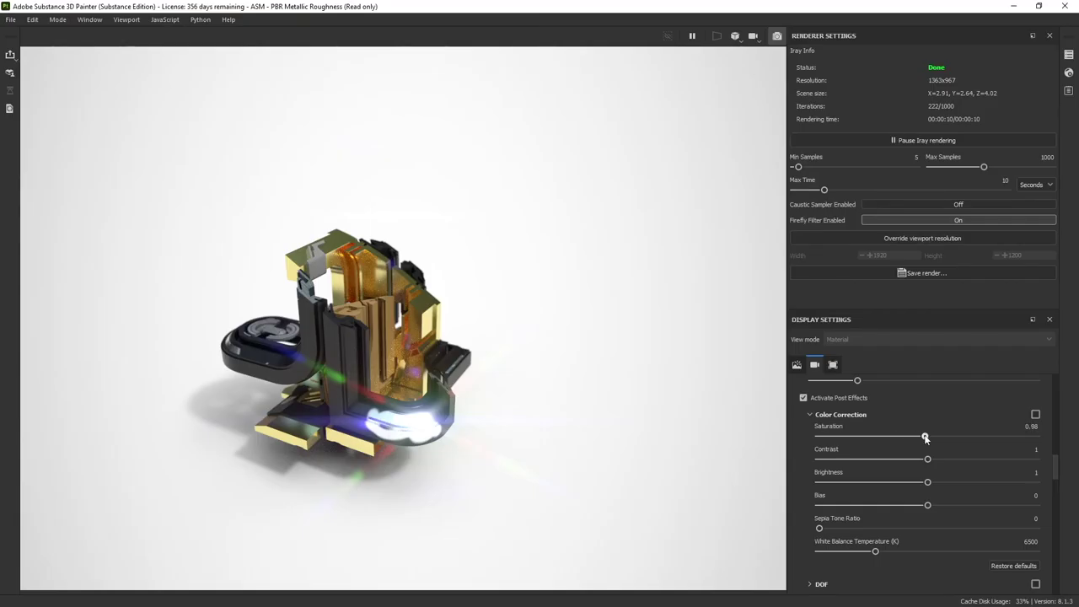
{"action": "left_click", "coordinate": [810, 416]}
{"action": "scroll", "coordinate": [848, 475], "scroll_direction": "down", "scroll_amount": 5}
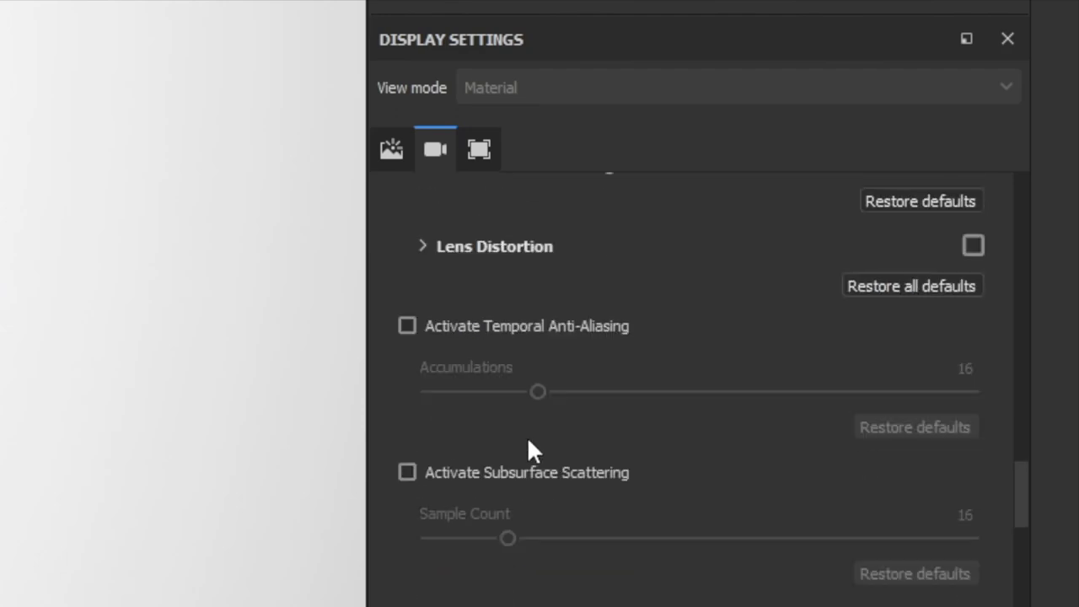
{"action": "scroll", "coordinate": [530, 449], "scroll_direction": "down", "scroll_amount": 5}
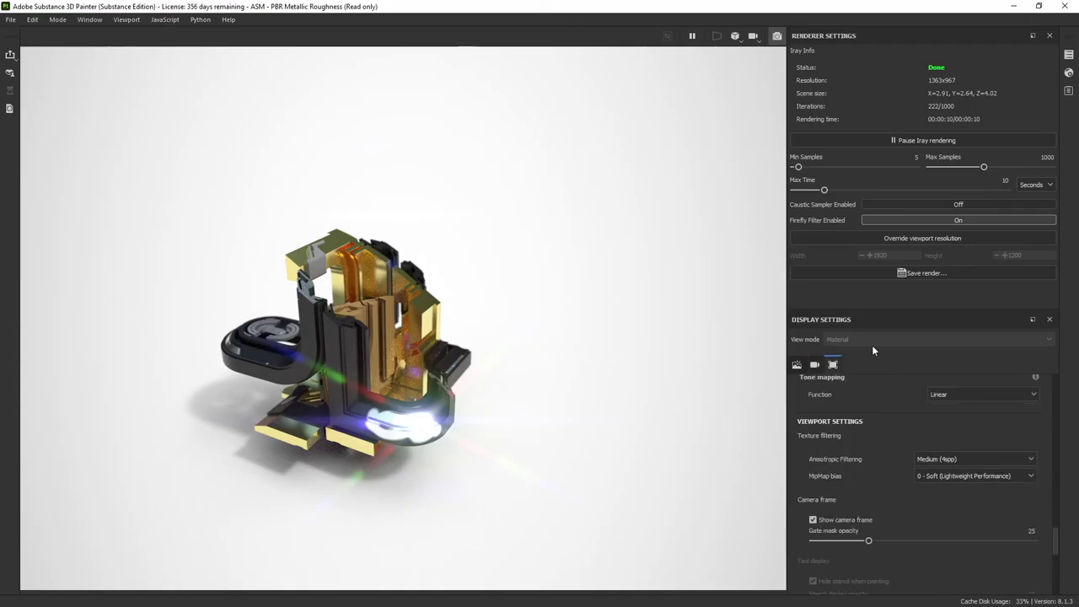
{"action": "scroll", "coordinate": [851, 421], "scroll_direction": "down", "scroll_amount": 4}
{"action": "scroll", "coordinate": [846, 494], "scroll_direction": "up", "scroll_amount": 8}
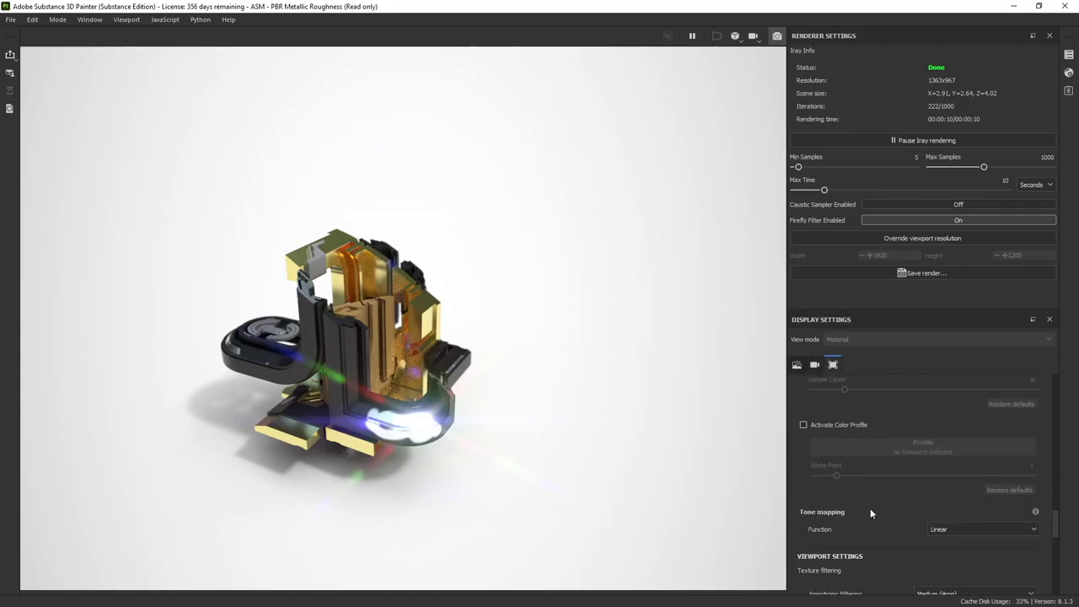
{"action": "scroll", "coordinate": [860, 472], "scroll_direction": "up", "scroll_amount": 1}
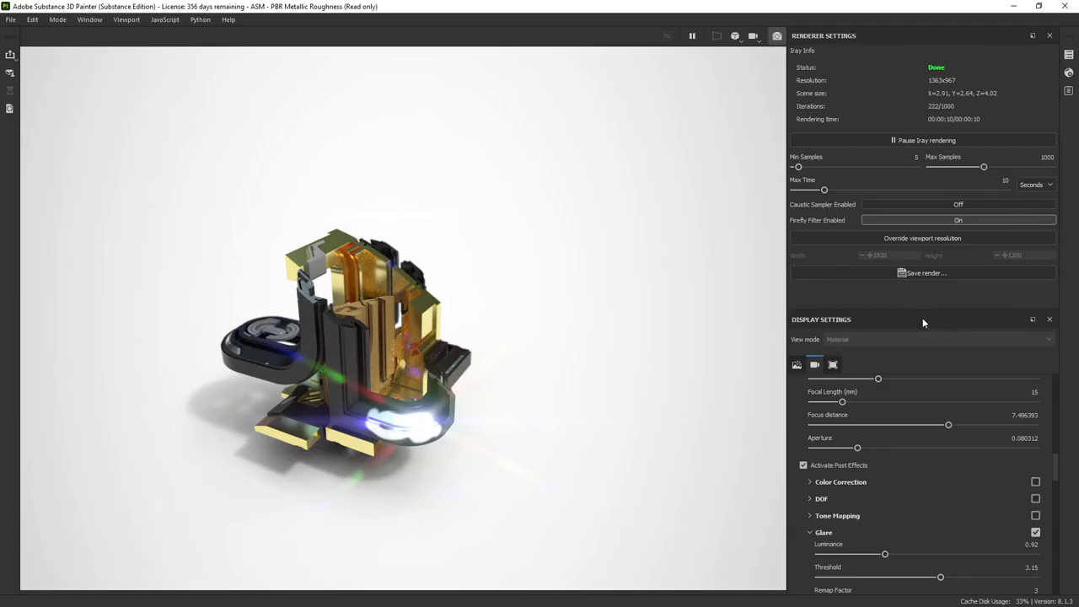
Step: Reopen Display Settings via Window > Views, dock it under Renderer Settings, and choose Save render
{"action": "left_click_drag", "start_coordinate": [796, 459], "coordinate": [213, 351]}
{"action": "left_click", "coordinate": [681, 264]}
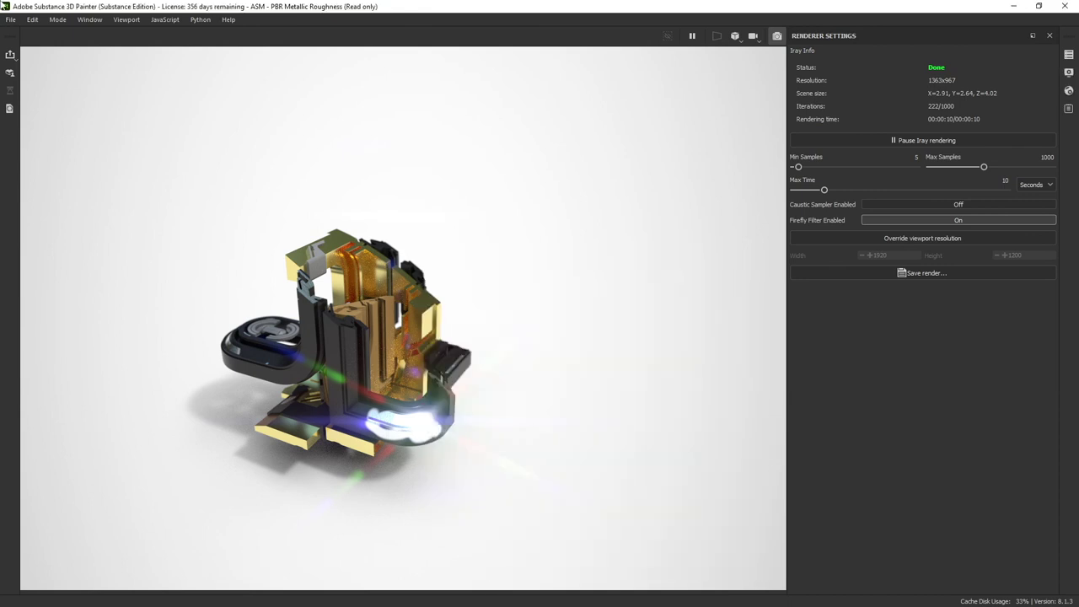
{"action": "left_click", "coordinate": [89, 20]}
{"action": "mouse_move", "coordinate": [97, 31]}
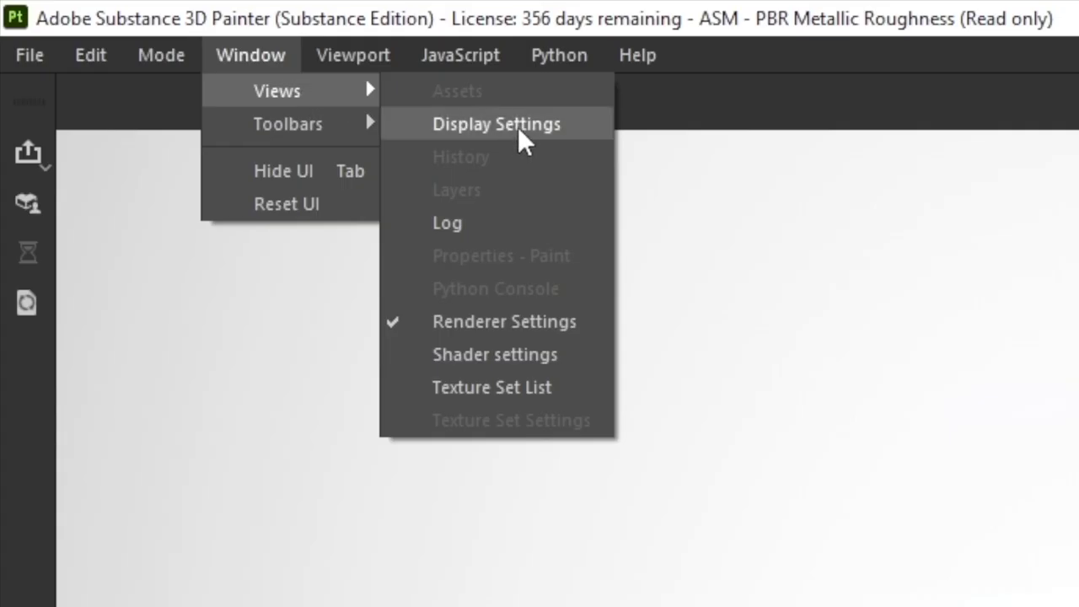
{"action": "left_click", "coordinate": [182, 46]}
{"action": "left_click_drag", "start_coordinate": [518, 267], "coordinate": [875, 248]}
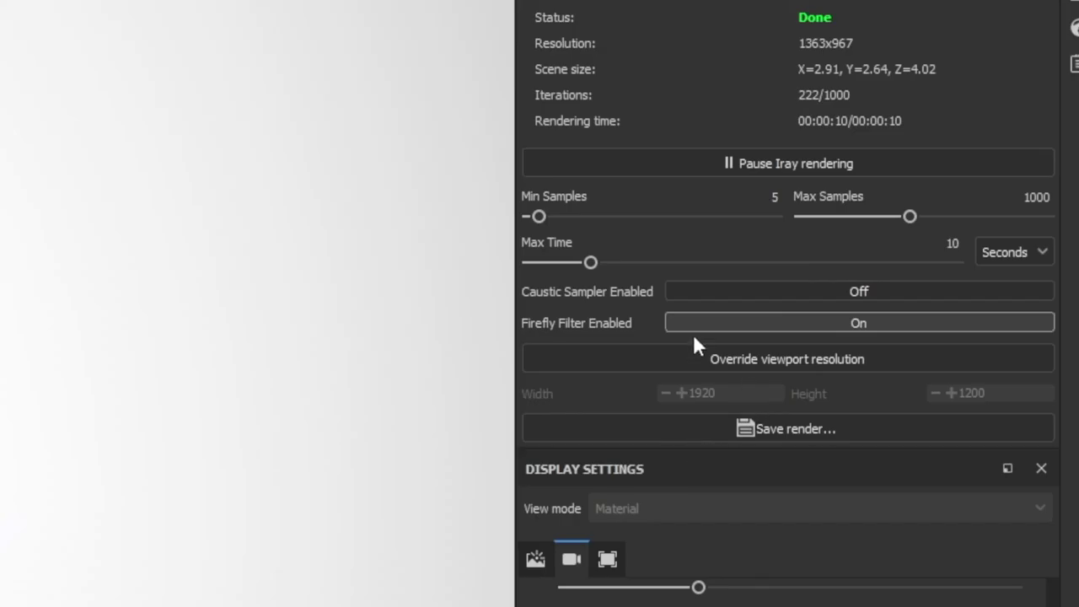
{"action": "left_click", "coordinate": [893, 294]}
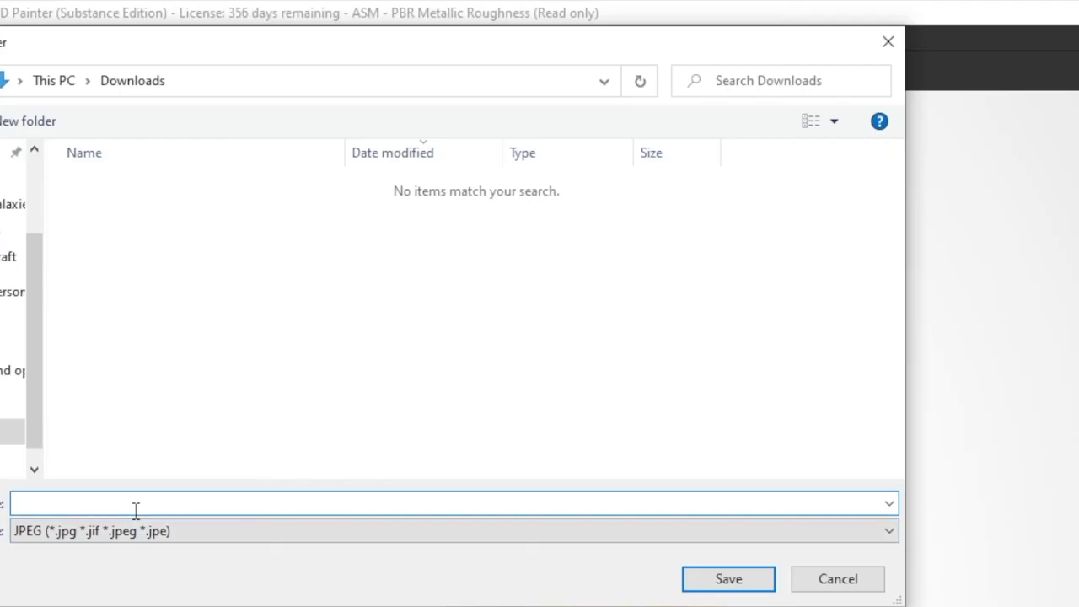
Step: Save the render as a PNG image named 'test' in Downloads
{"action": "type", "text": "test"}
{"action": "left_click", "coordinate": [243, 537]}
{"action": "left_click", "coordinate": [75, 571]}
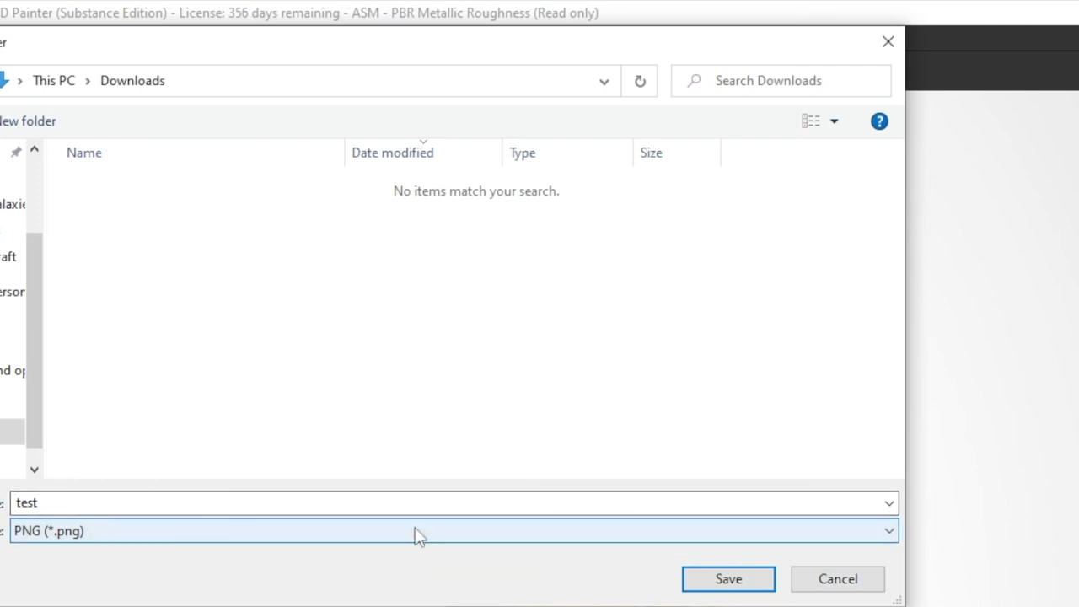
{"action": "left_click", "coordinate": [838, 578]}
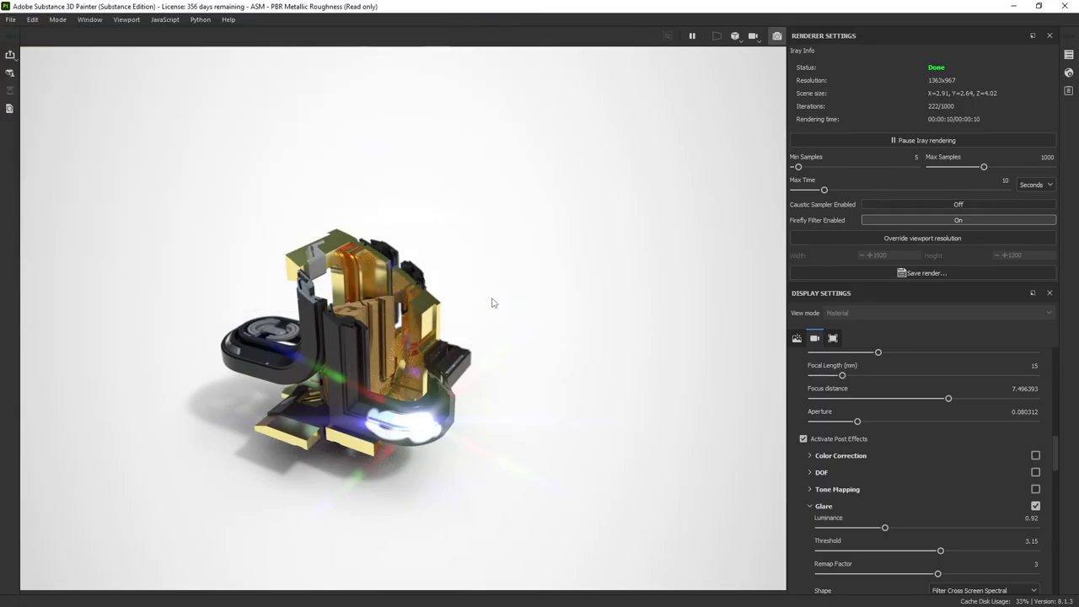